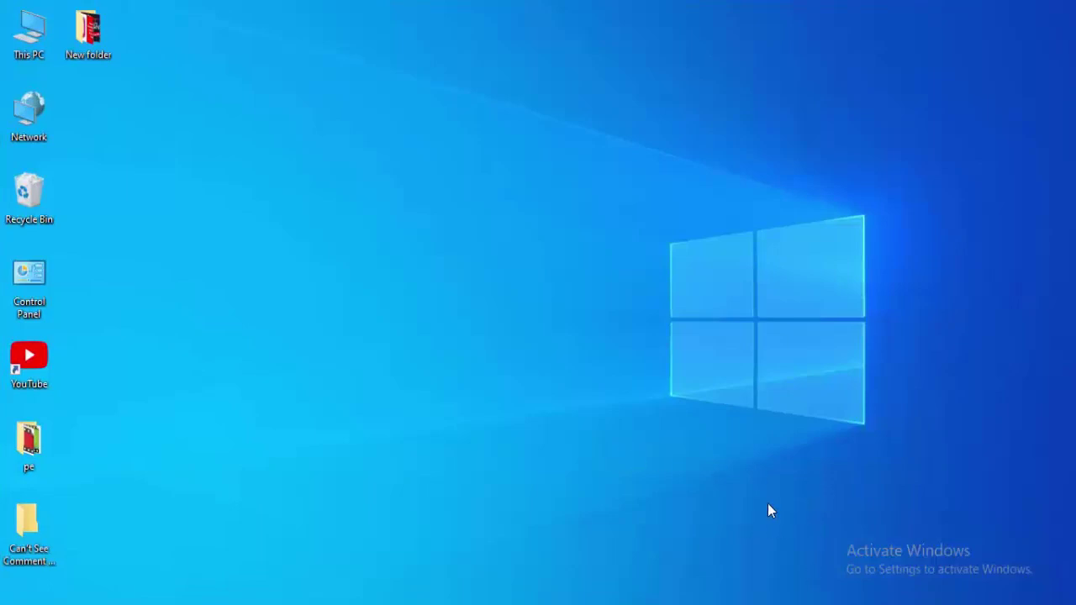
Step: Restart the Windows Explorer process from Task Manager's Processes list
right_click(832, 604)
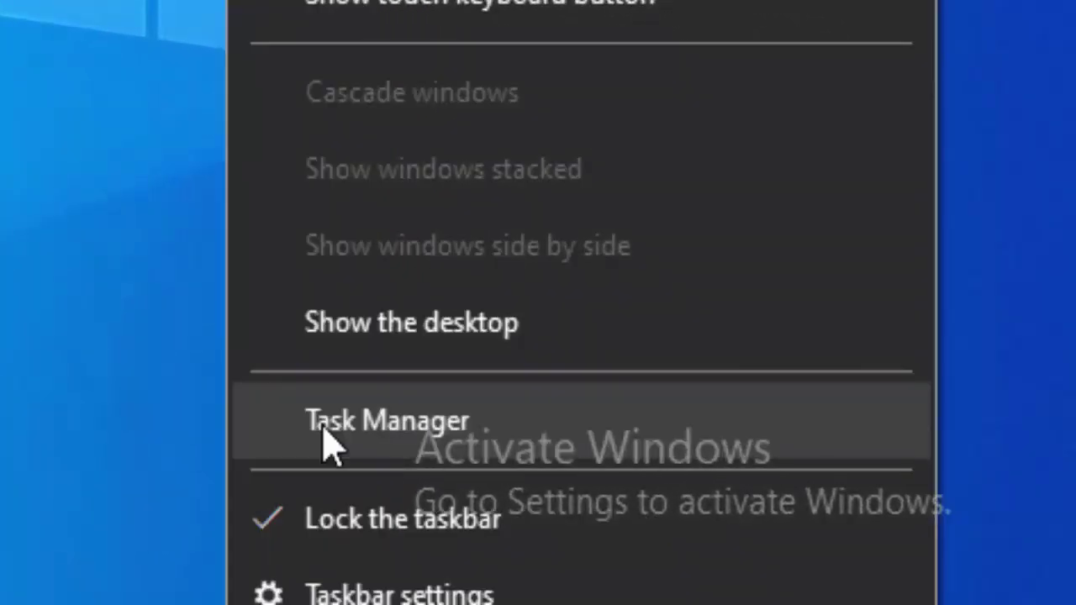
left_click(330, 444)
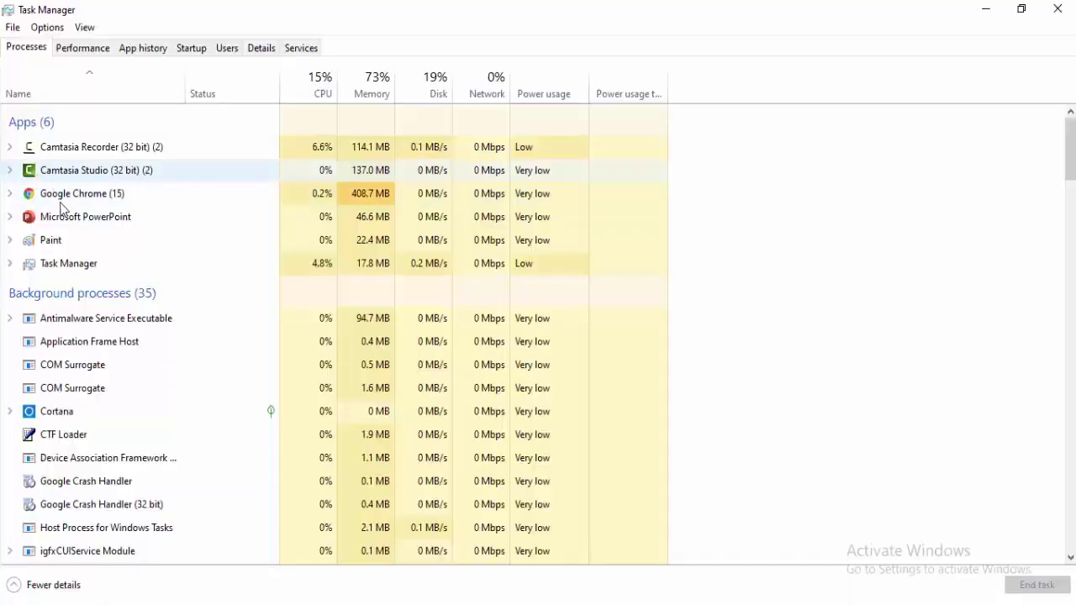
left_click(62, 206)
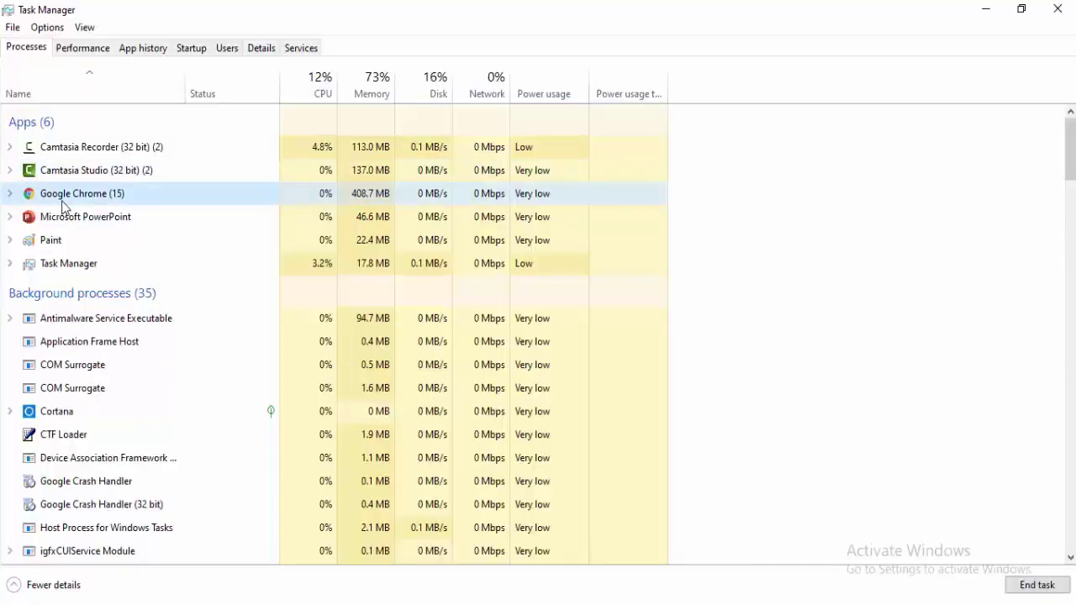
key("Page_Down")
key("Page_Down")
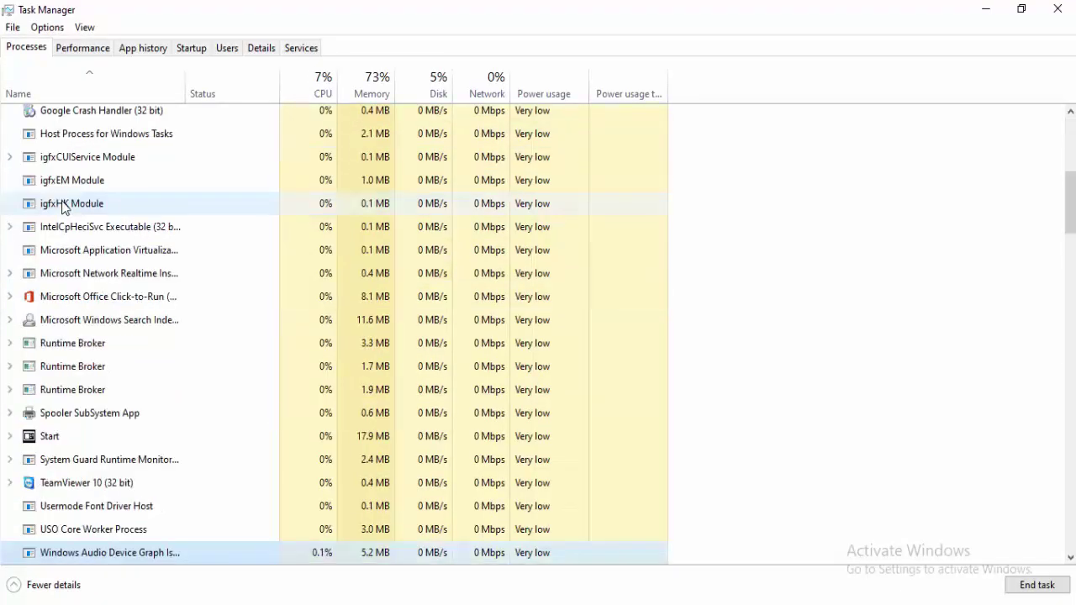
key("Page_Down")
key("Page_Down")
key("Page_Down")
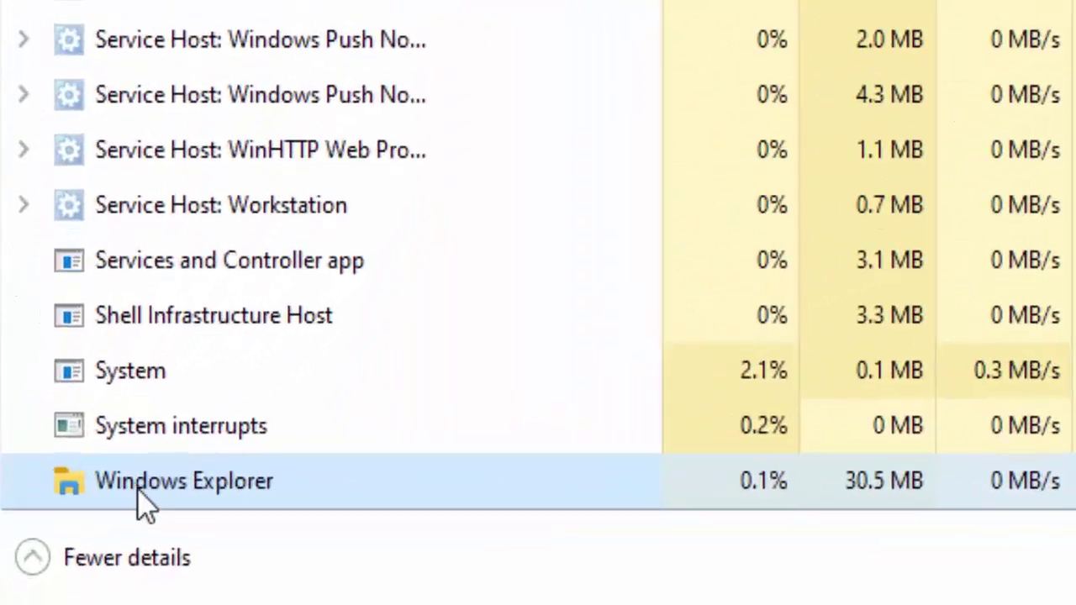
right_click(139, 491)
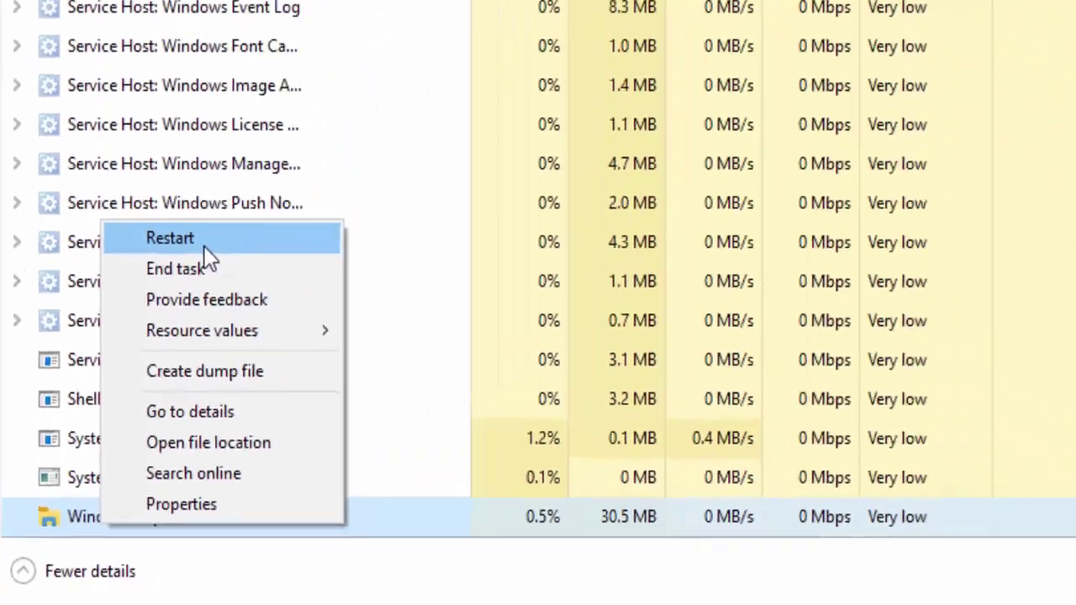
left_click(286, 101)
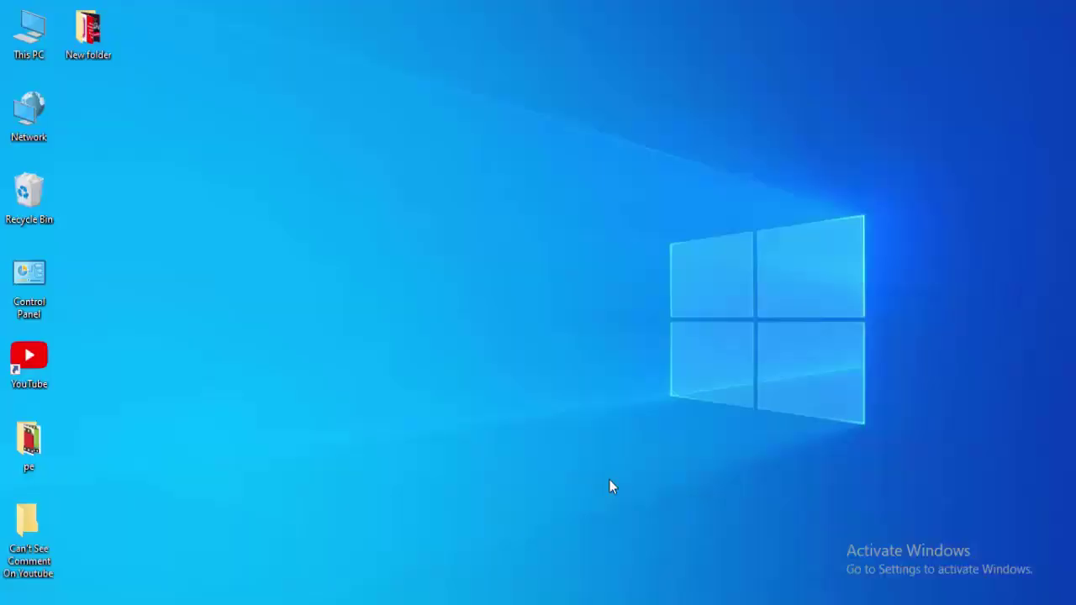
Step: Run Command Prompt as administrator and release the IP address with ipconfig /release
key("super")
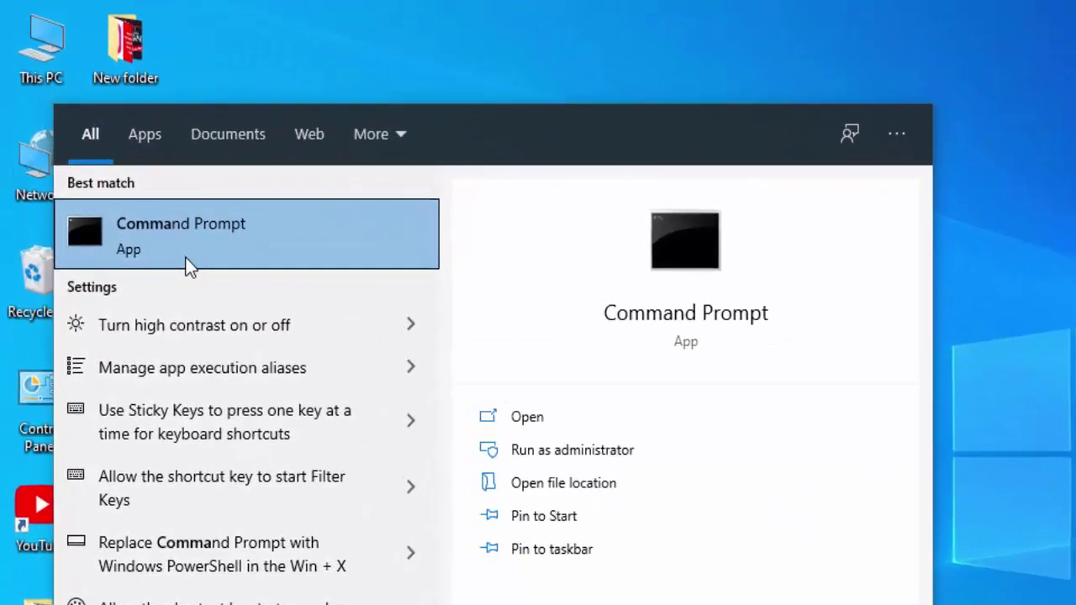
right_click(135, 188)
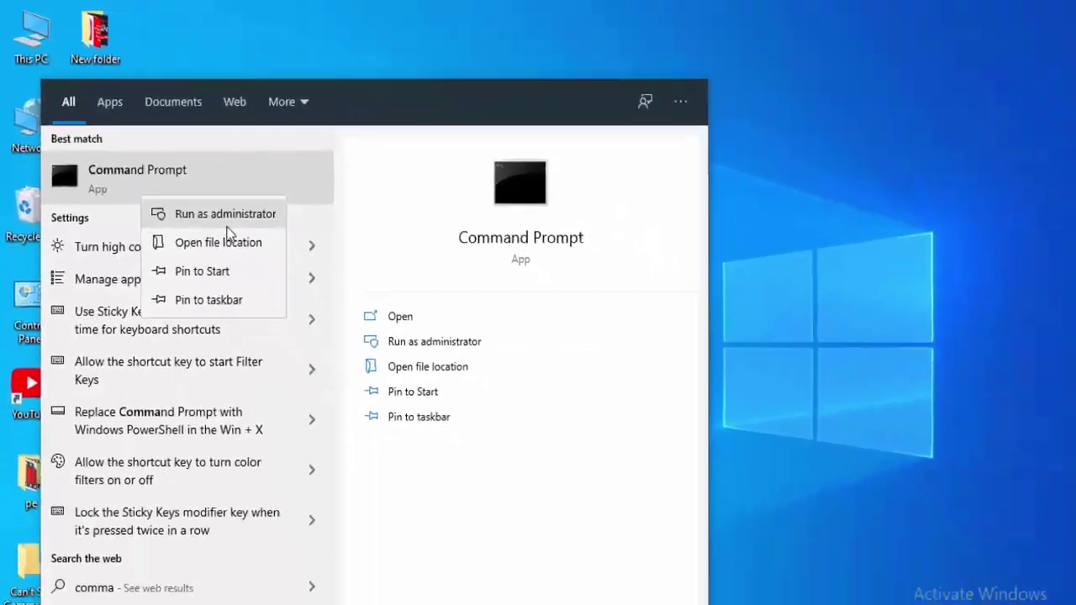
left_click(374, 357)
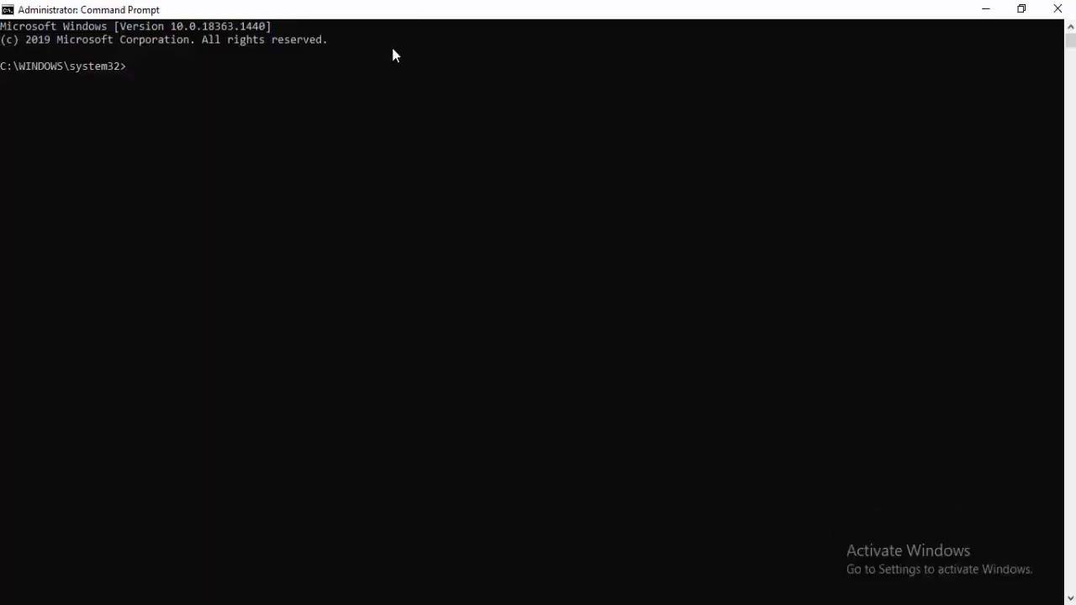
type("ipconfig /")
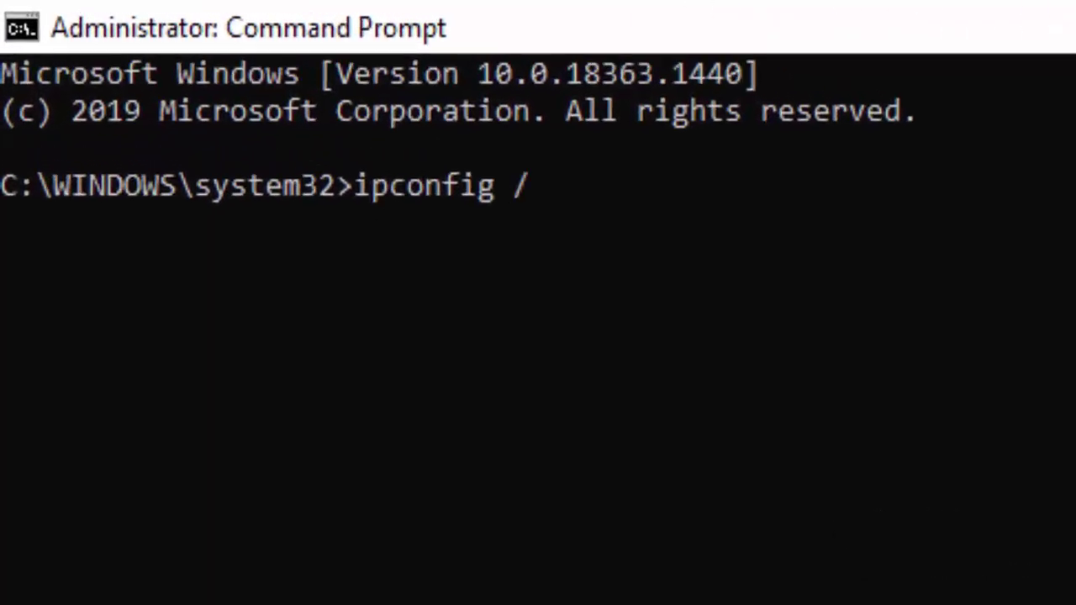
type("release")
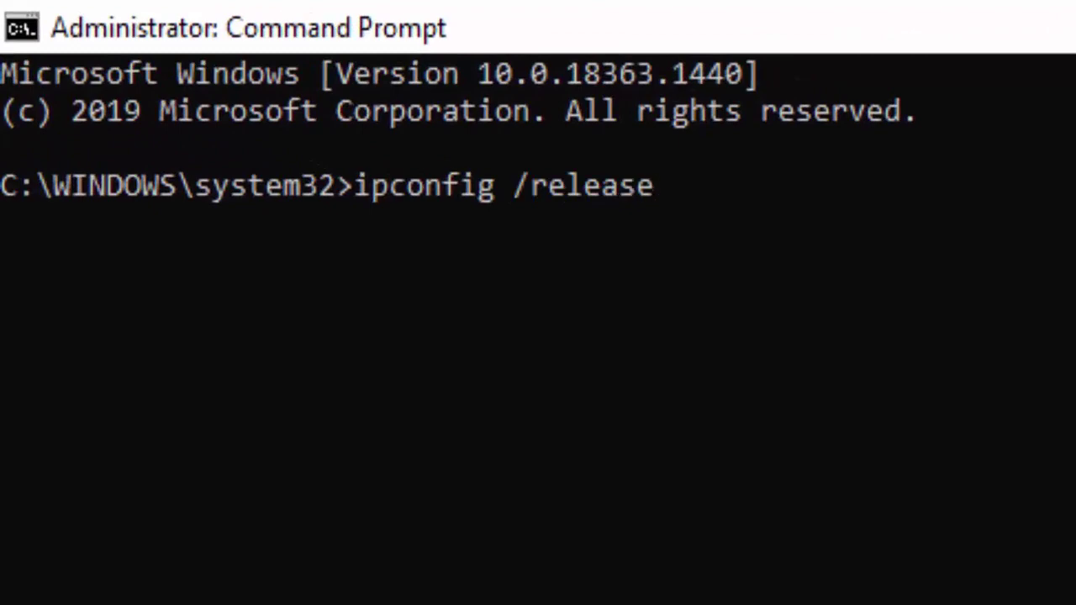
key("Return")
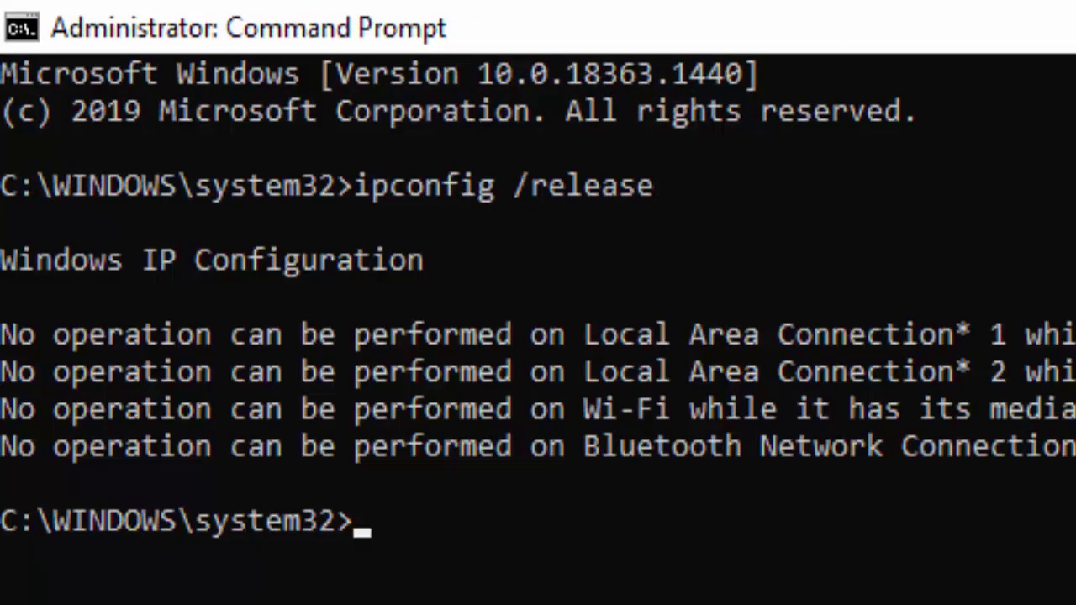
Step: Run ipconfig /flushdns and ipconfig /renew, then enter netsh int ip reset
type("ipconfig /flu")
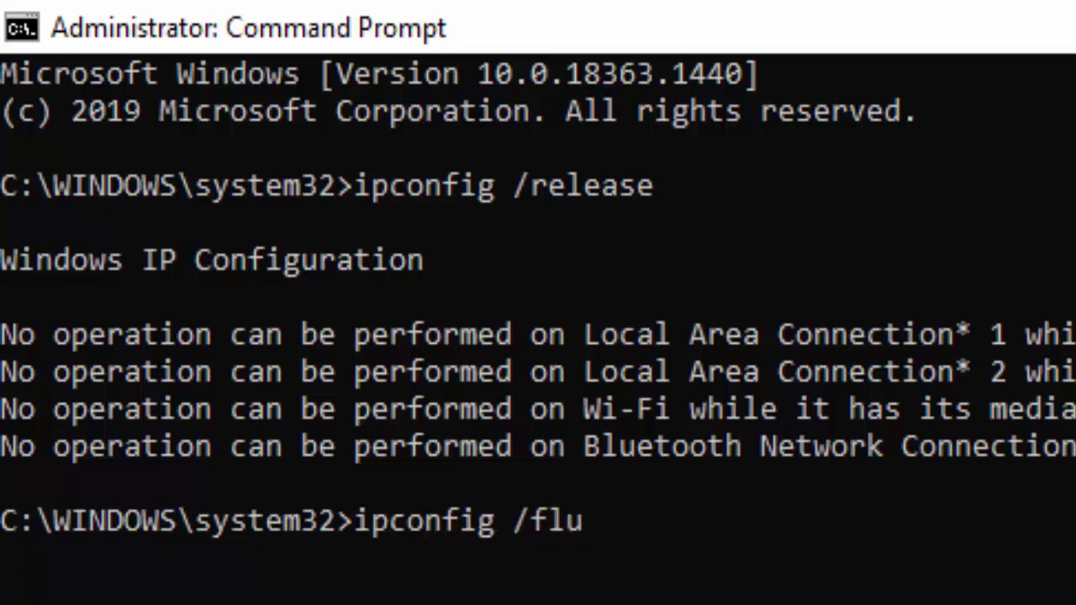
type("shnd")
key("BackSpace")
key("BackSpace")
type("dns")
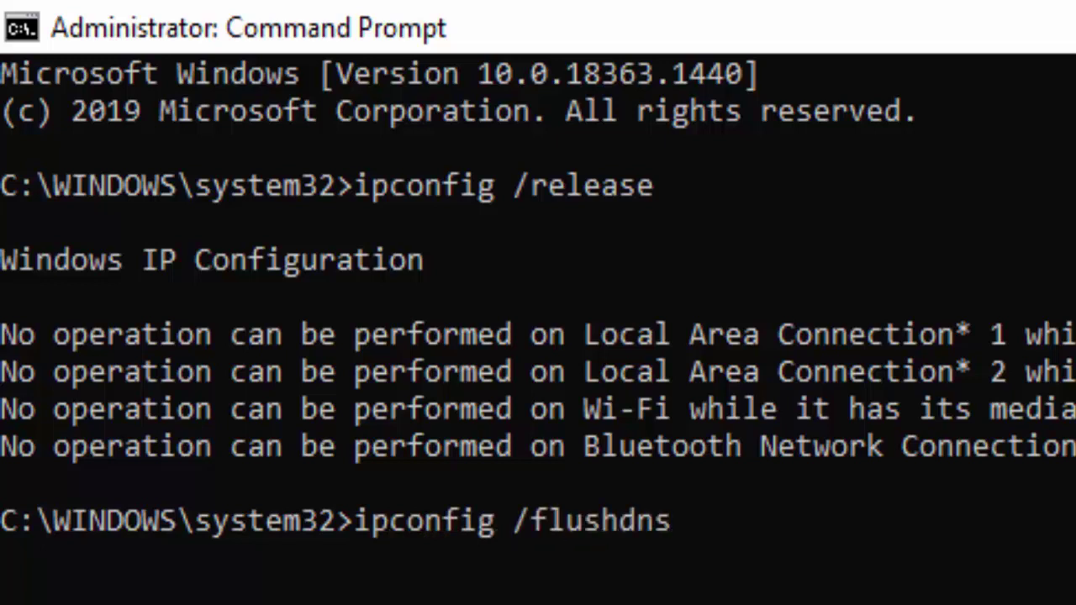
key("Return")
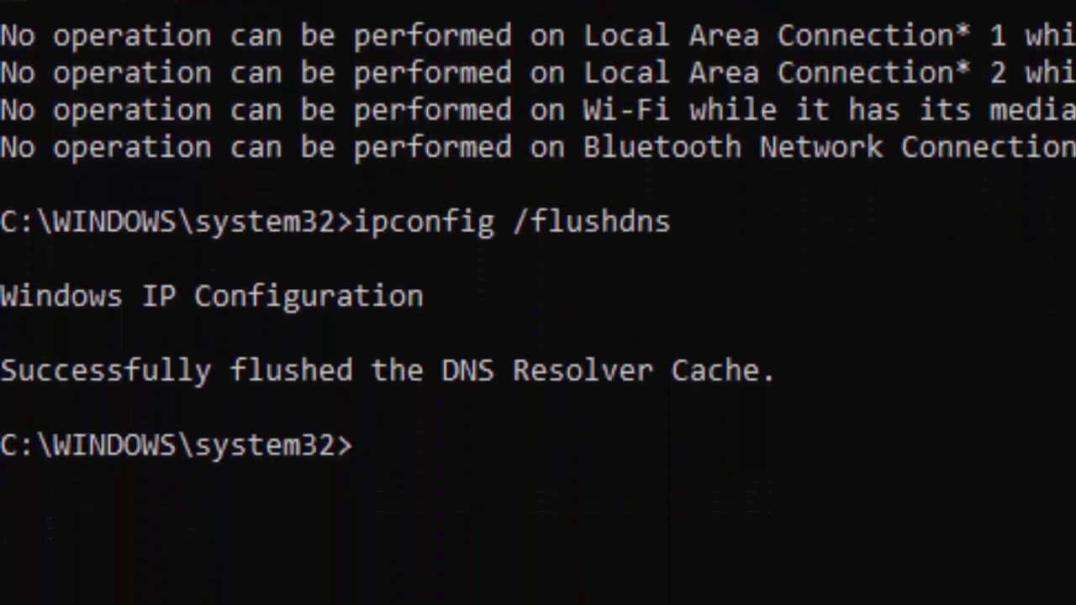
type("ipconf")
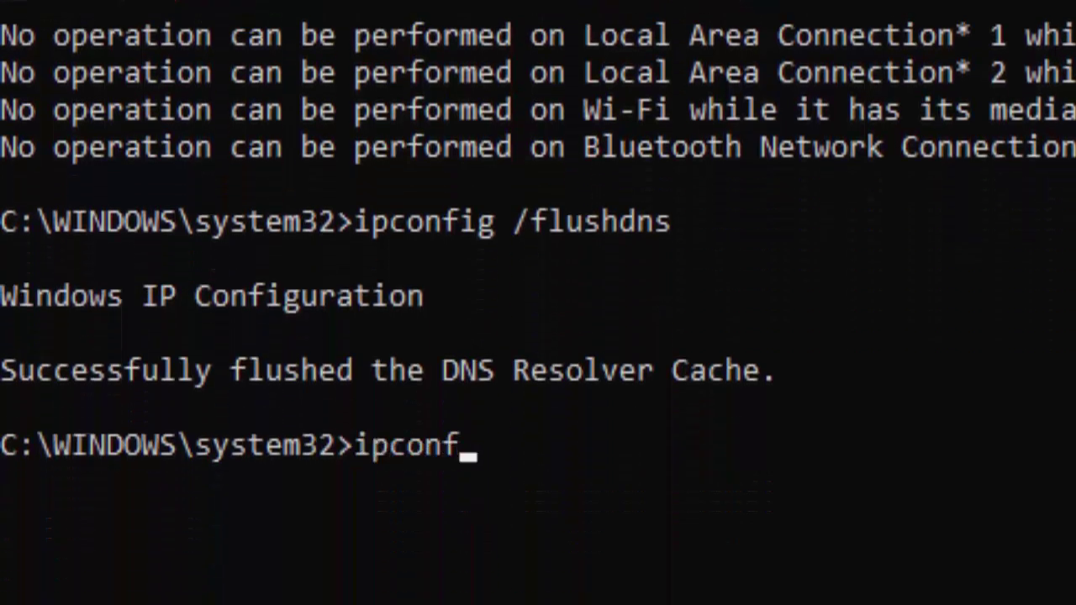
type("ig /renew")
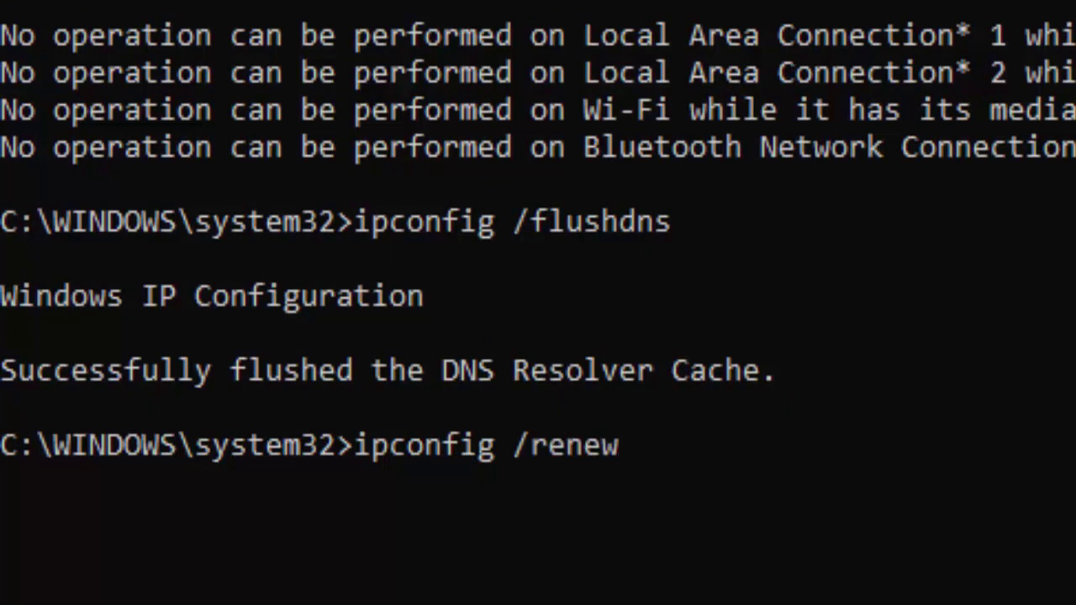
key("Return")
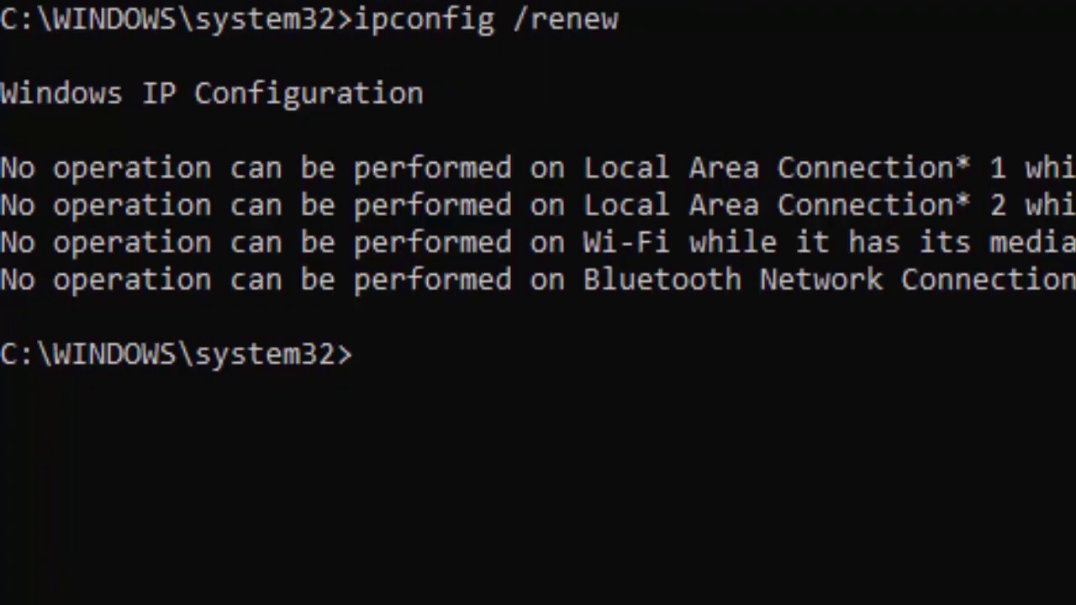
type("netsh")
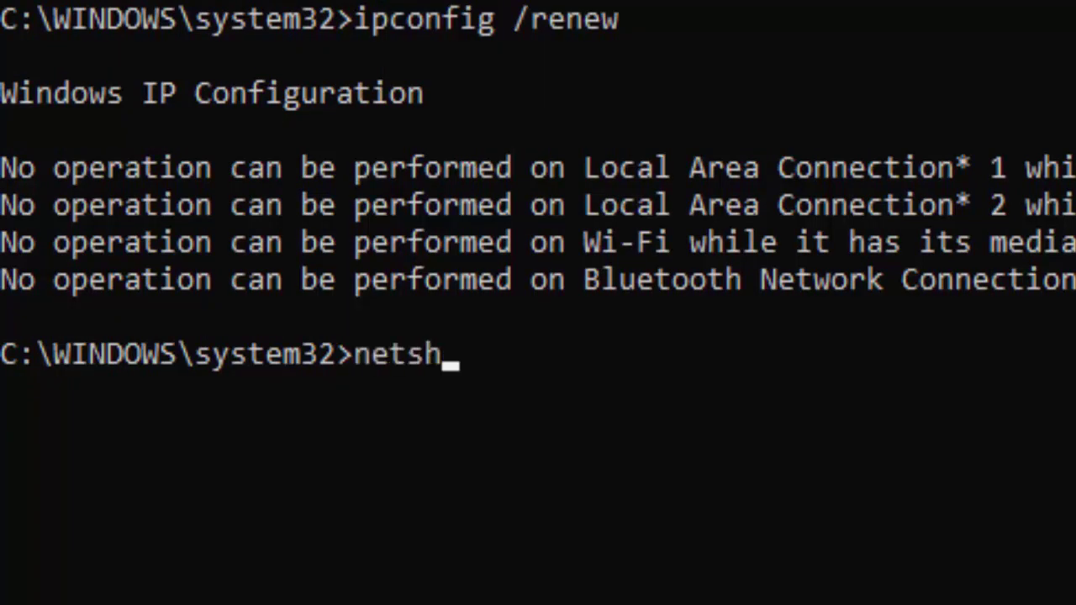
type(" int ip")
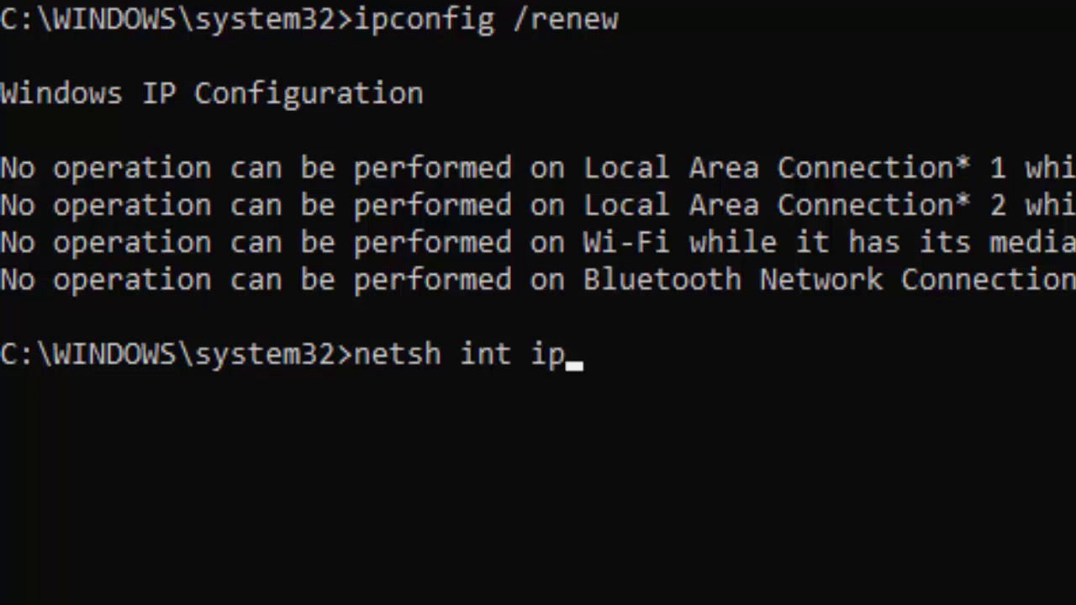
type(" reset")
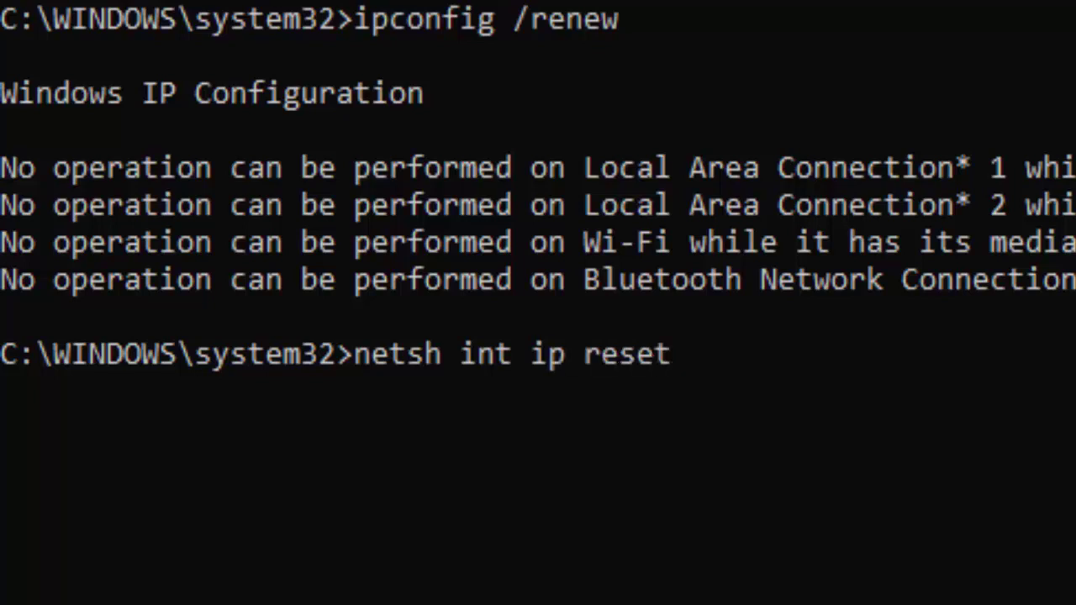
Step: Reset the IP stack and the Winsock catalog with netsh winsock reset
key("Return")
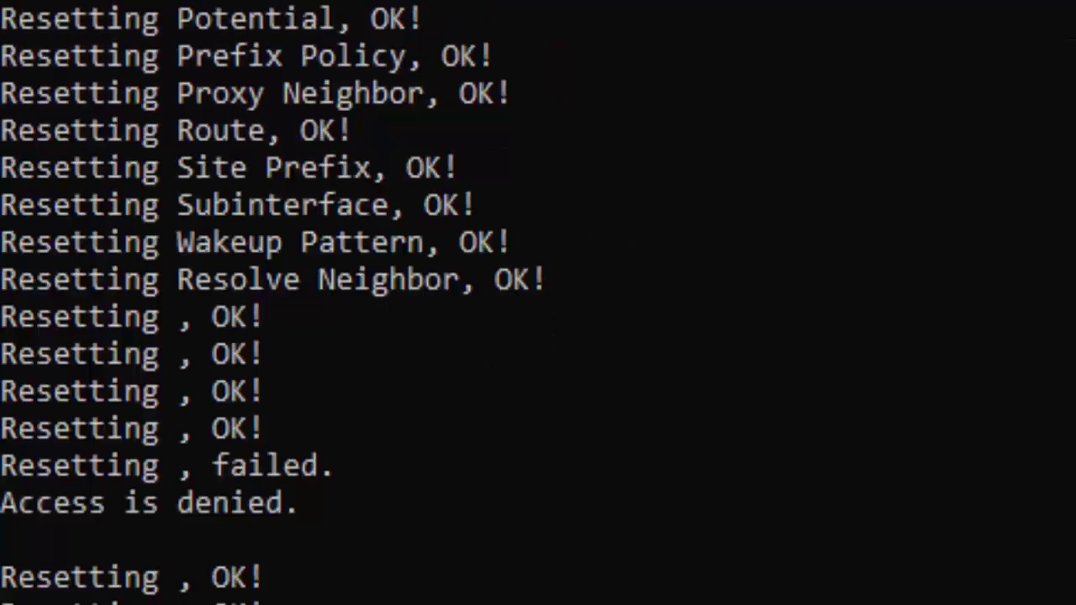
type("netsh")
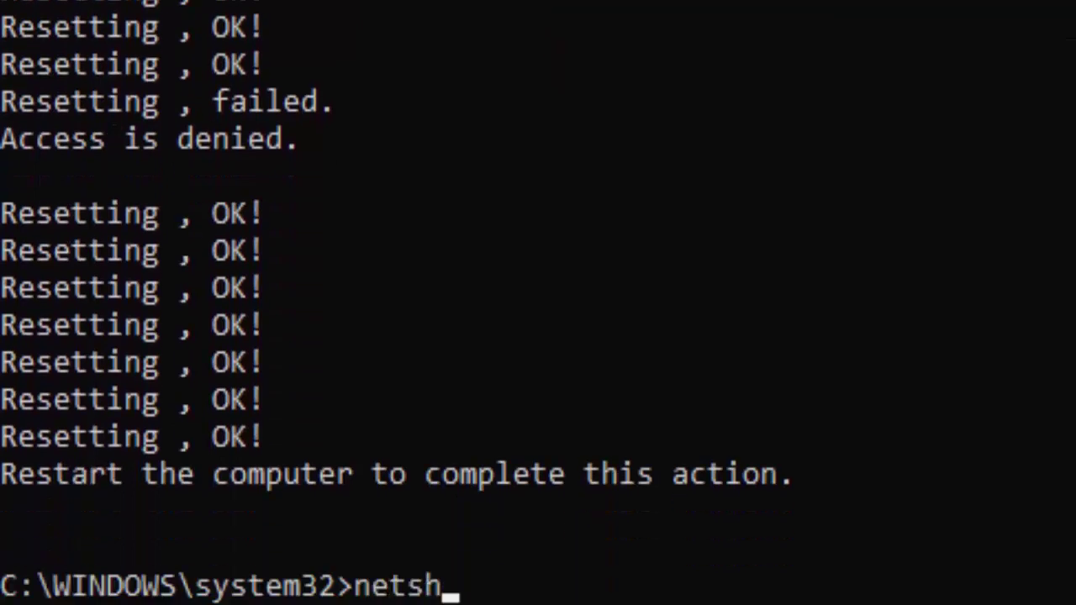
type(" winso")
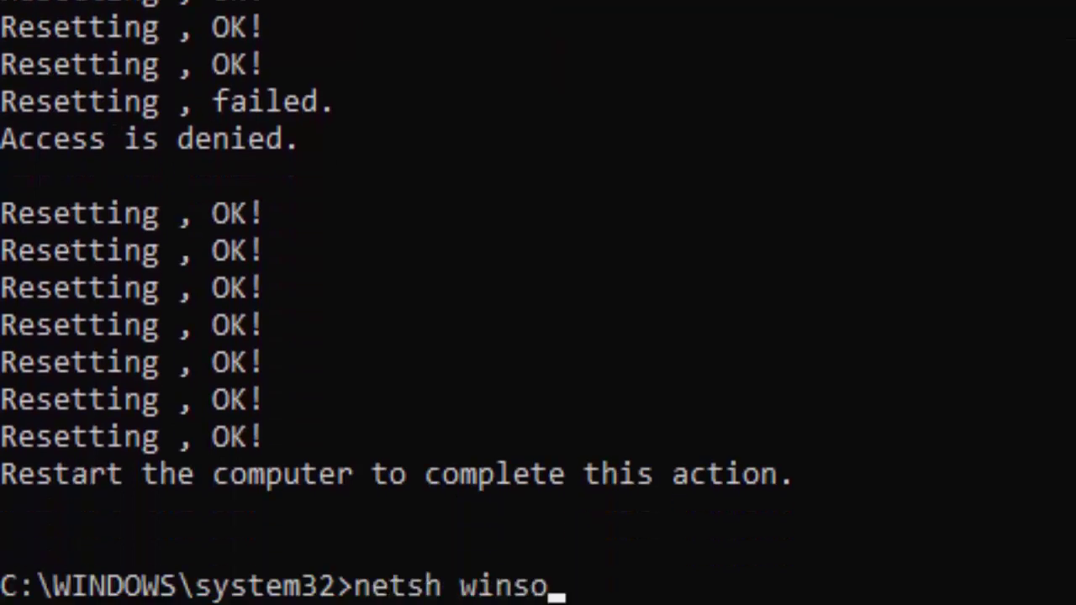
type("ck reset")
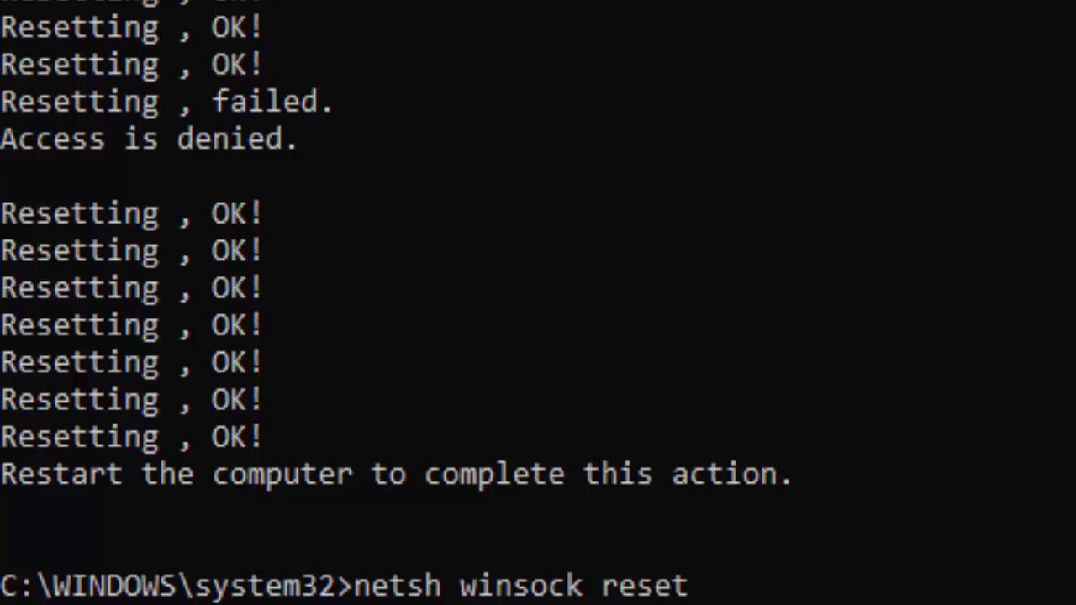
key("Return")
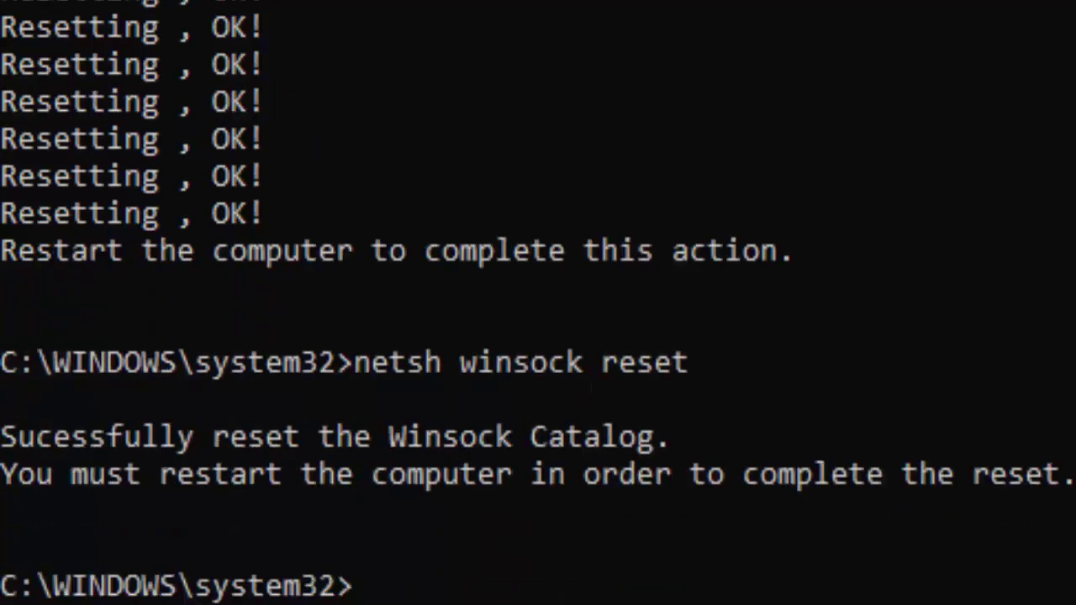
Step: Start an sfc /scannow system file scan, then close the console
type("sfc s")
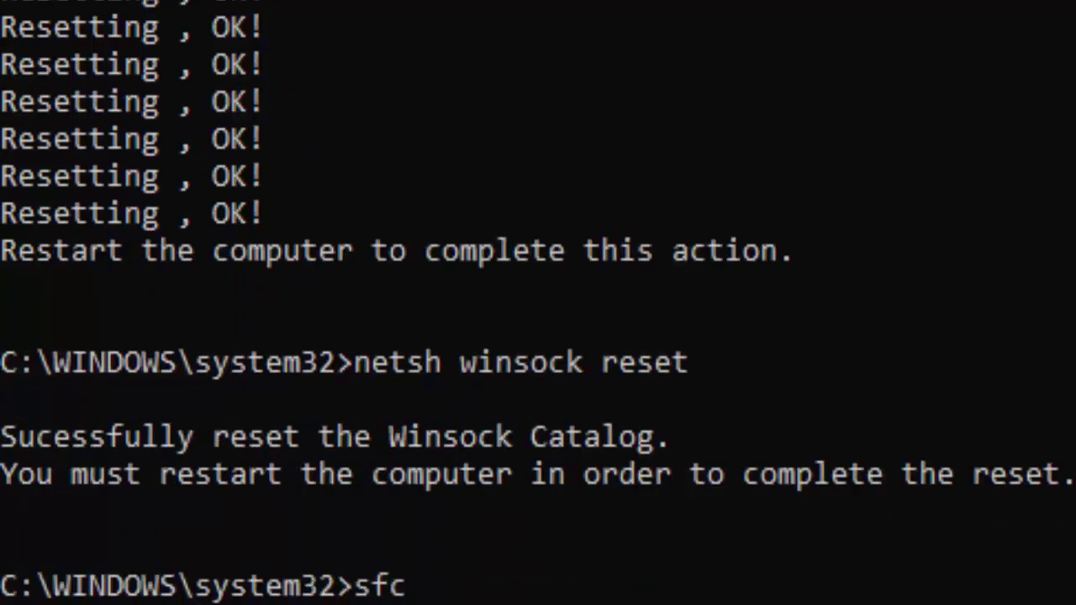
key("BackSpace")
type("/scannow")
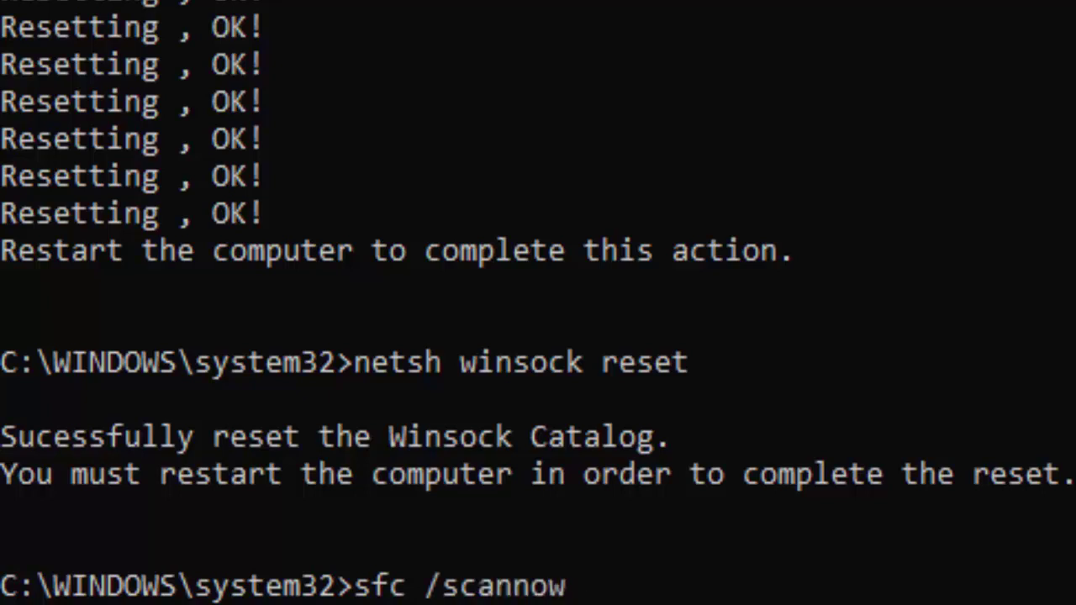
key("Return")
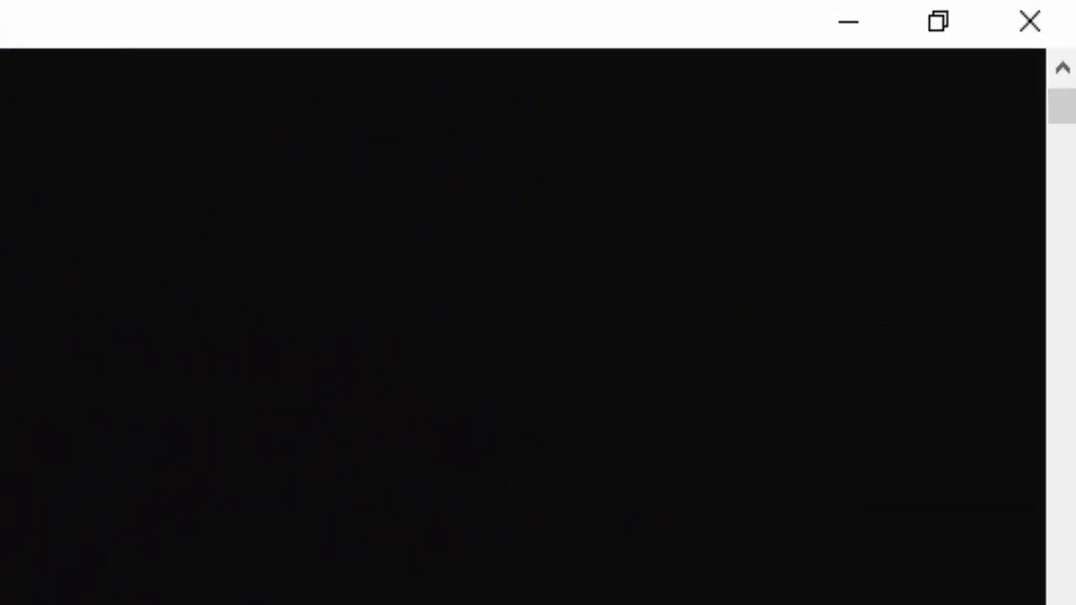
left_click(1051, 25)
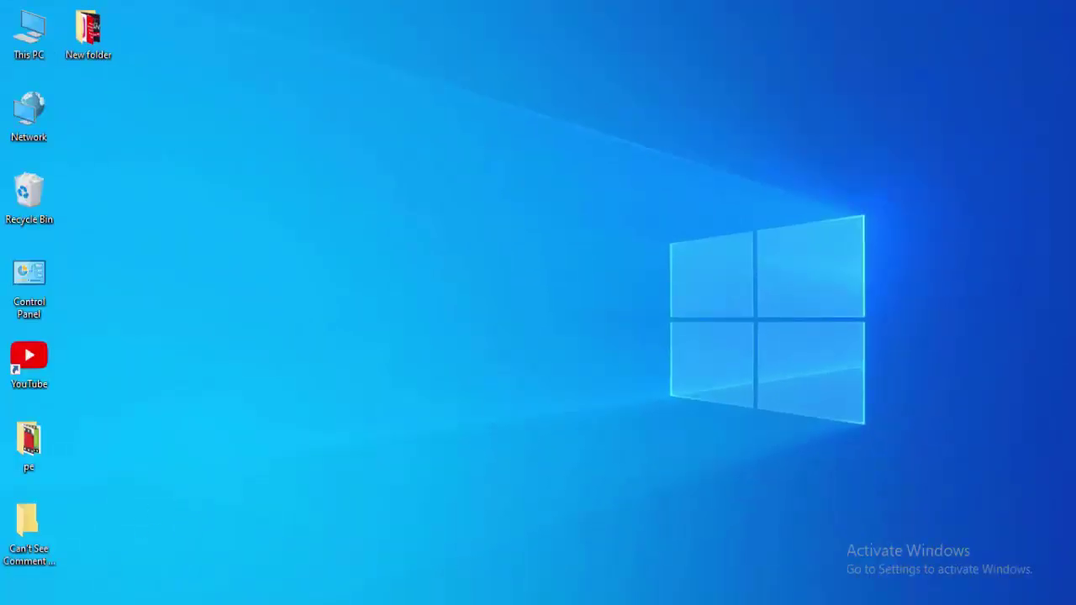
Step: Clear Chrome's Last hour of browsing history, cookies and cached images and files
key("super")
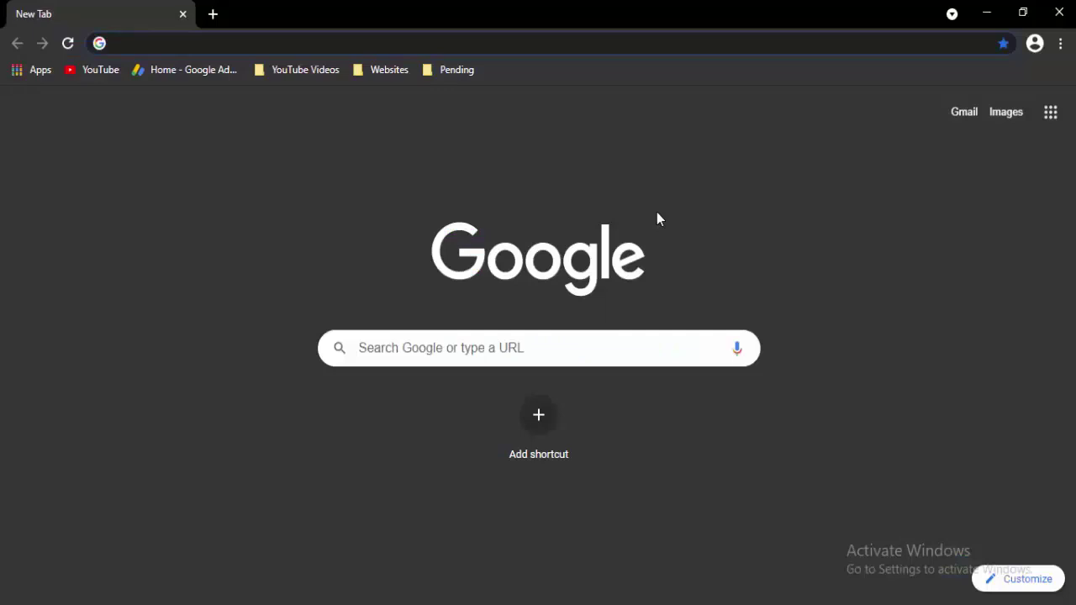
key("ctrl+shift+Delete")
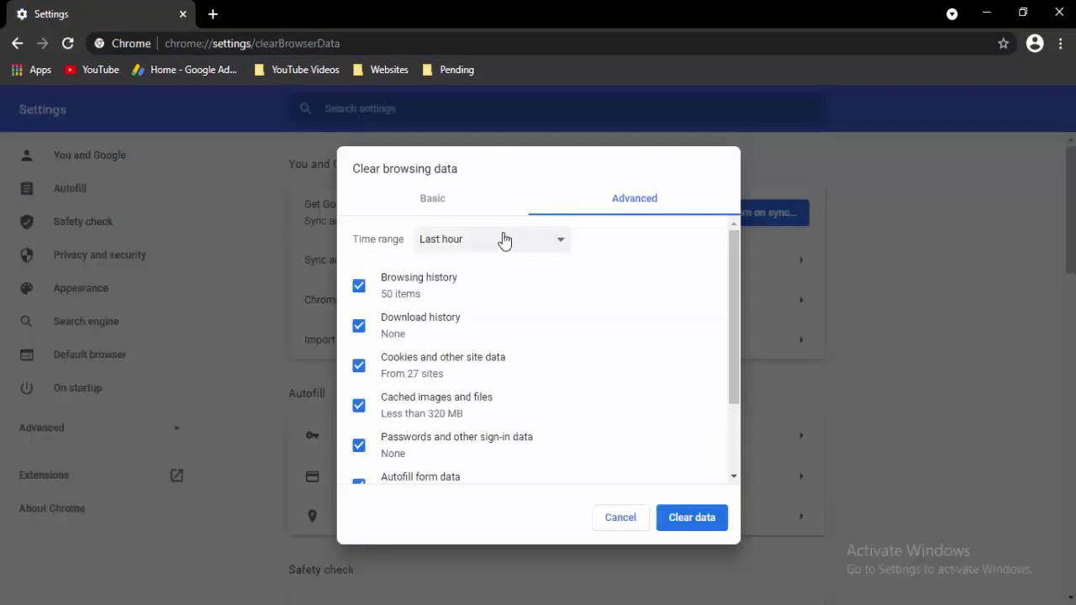
left_click(508, 209)
left_click(538, 182)
left_click(472, 186)
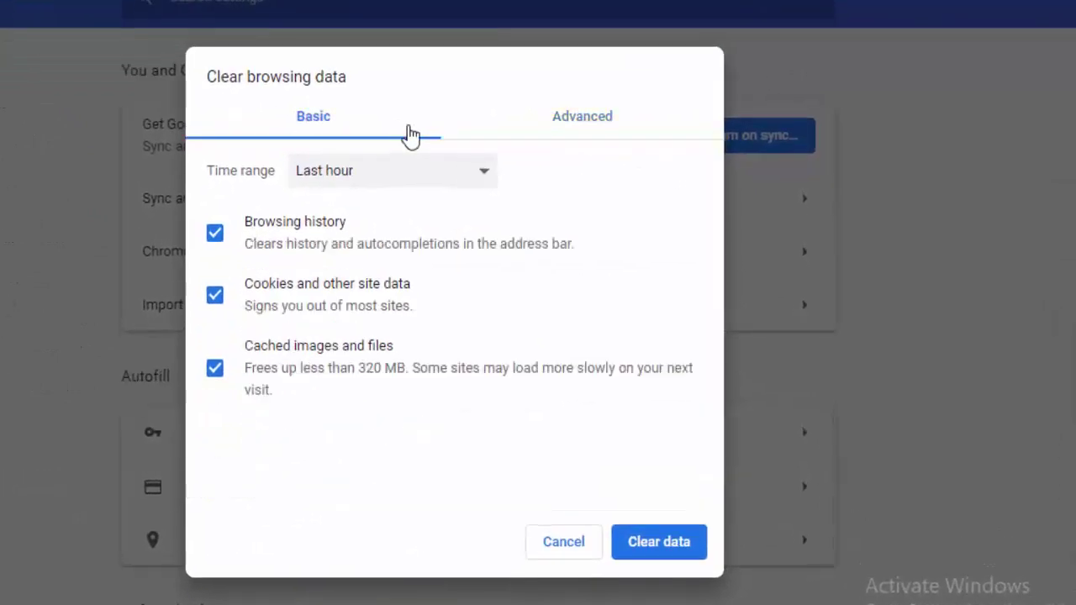
left_click(422, 173)
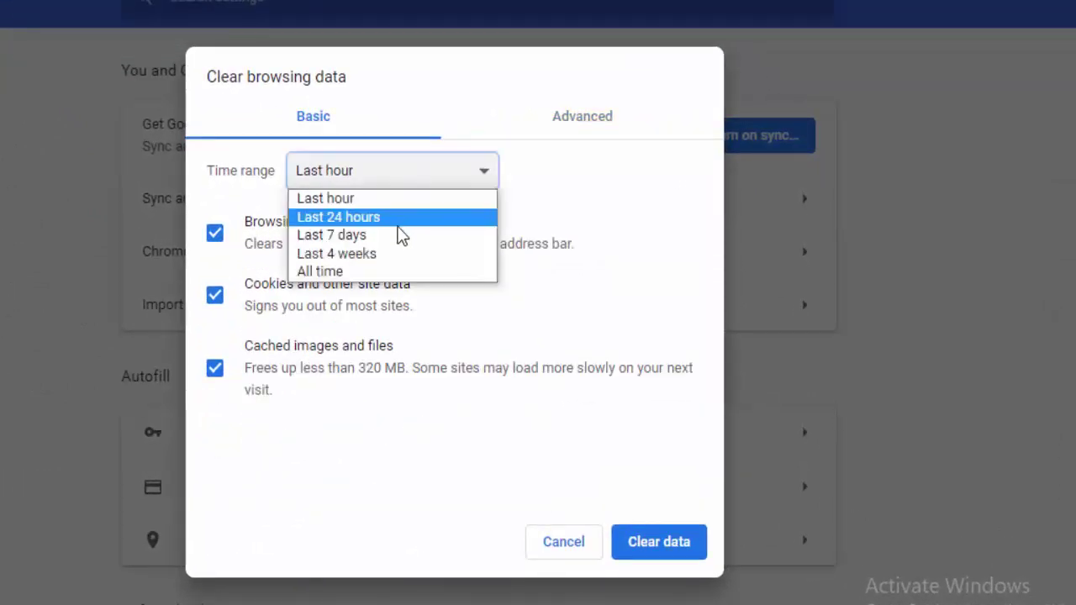
left_click(405, 199)
left_click(221, 235)
left_click(220, 235)
left_click(216, 371)
left_click(217, 372)
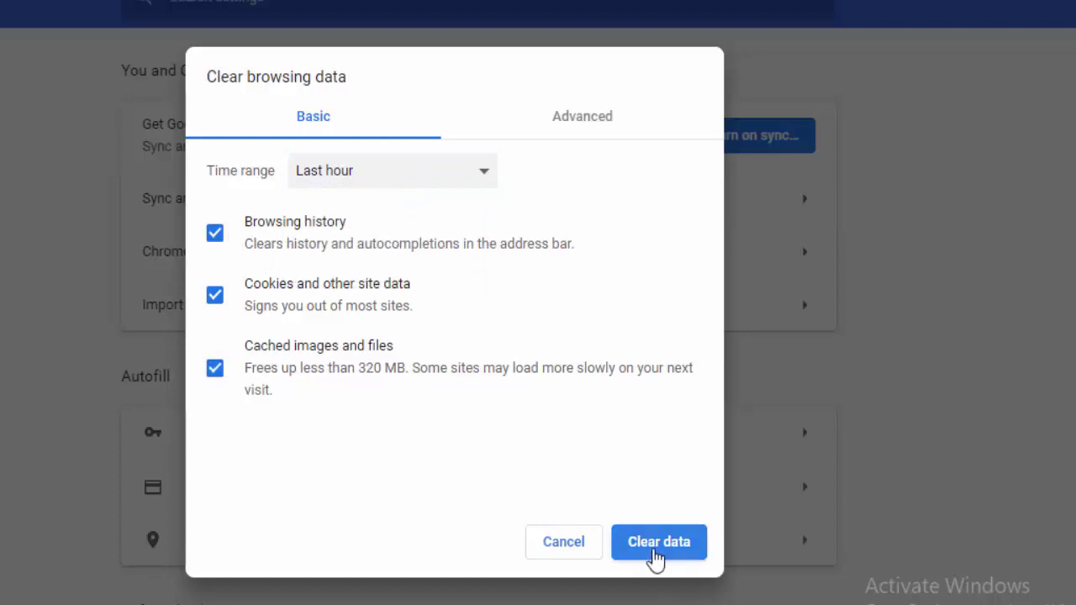
left_click(656, 554)
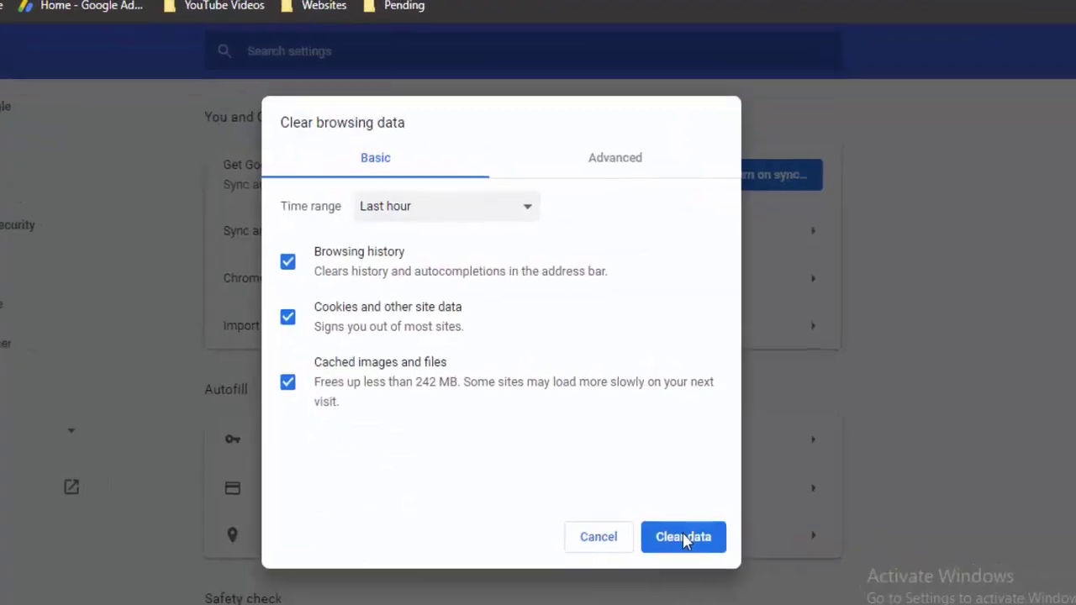
Step: Review the Advanced Last hour options, cancel without clearing again, and open a new window
left_click(623, 164)
left_click(509, 208)
left_click(396, 215)
left_click(240, 246)
left_click(240, 246)
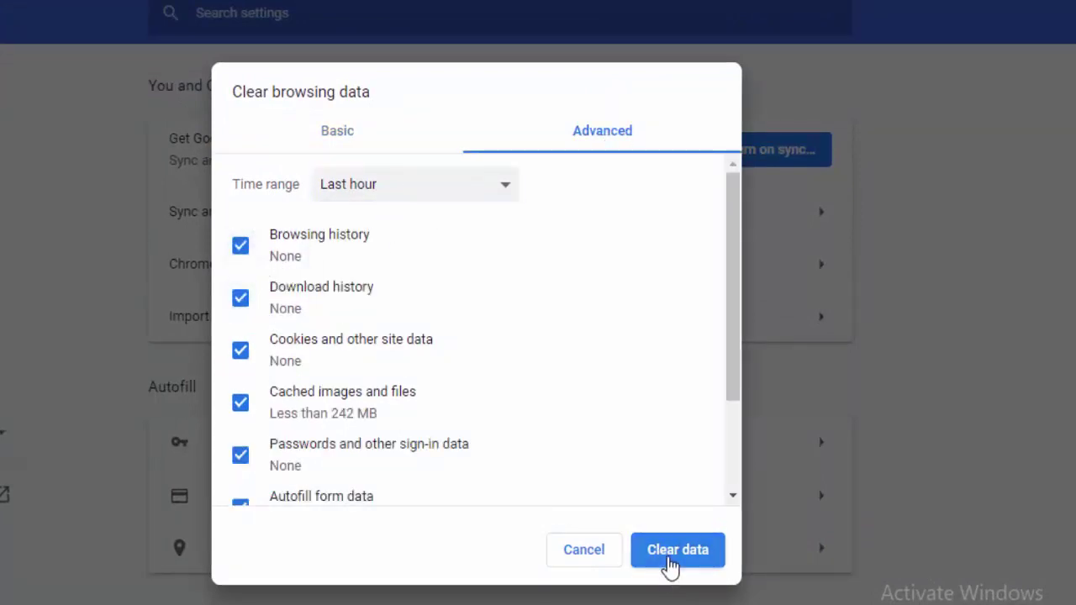
left_click(601, 555)
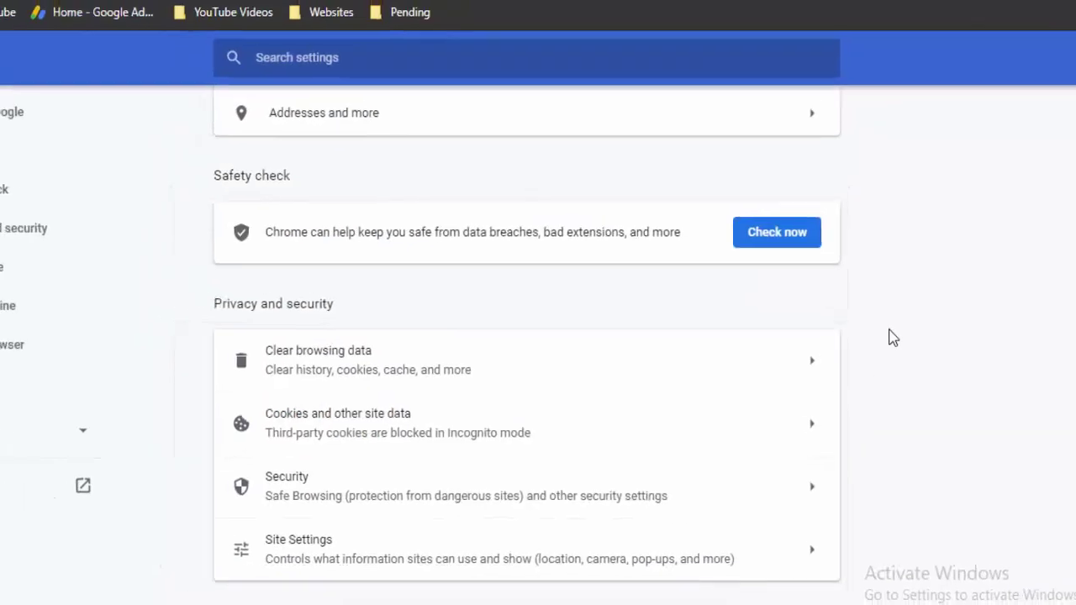
key("ctrl+n")
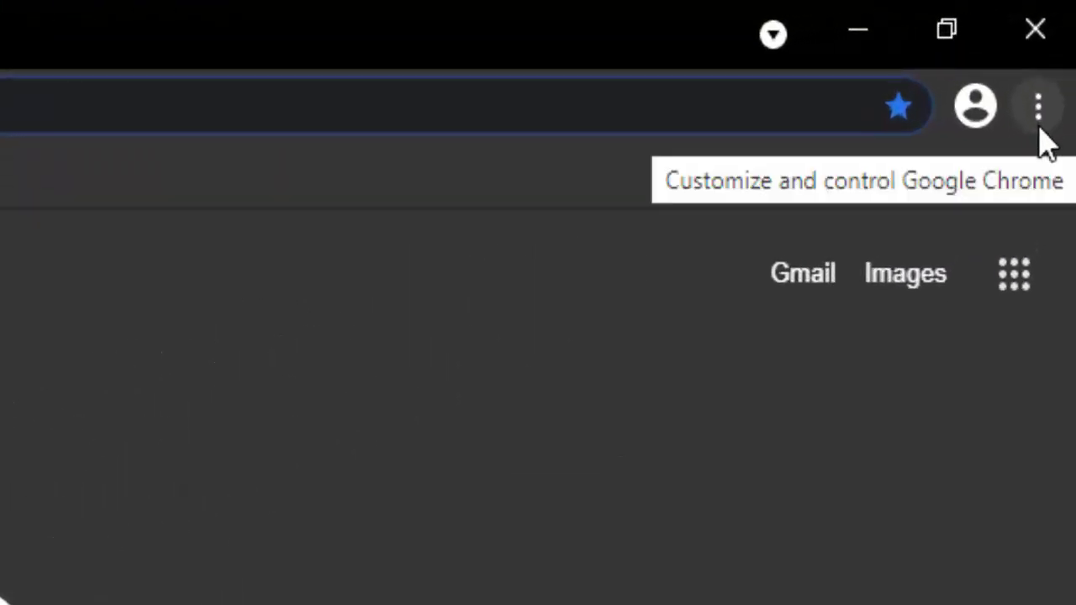
Step: Check for updates on the About Google Chrome page, then close the browser
left_click(1040, 126)
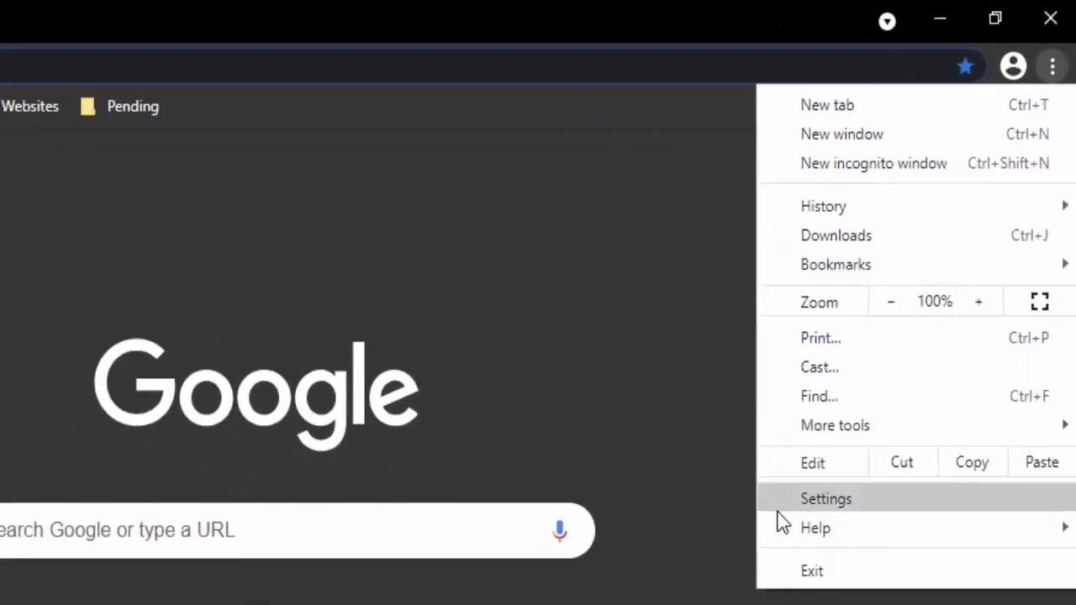
mouse_move(794, 531)
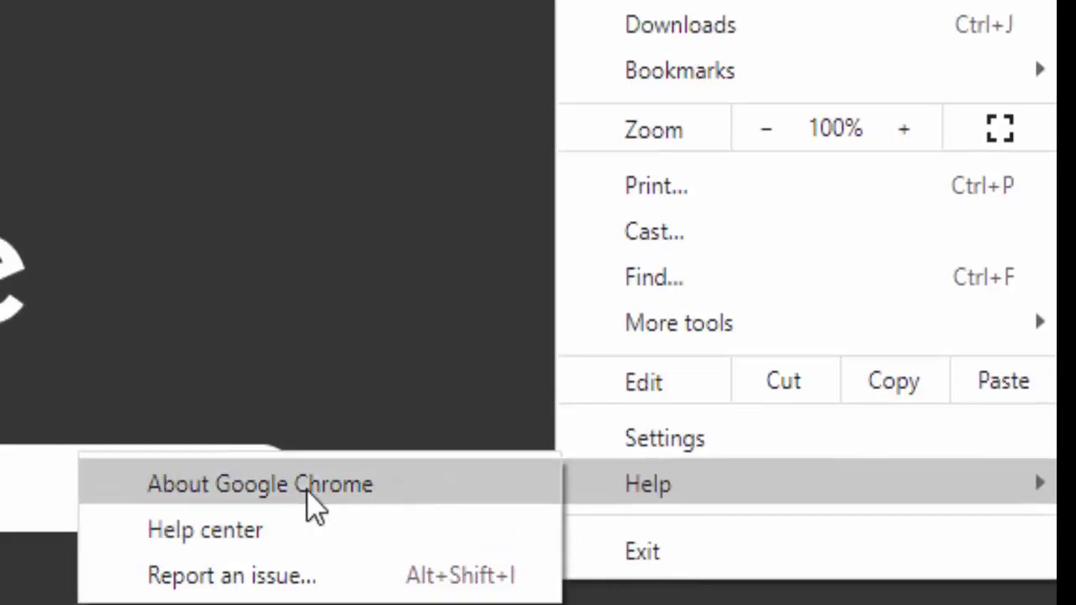
left_click(313, 501)
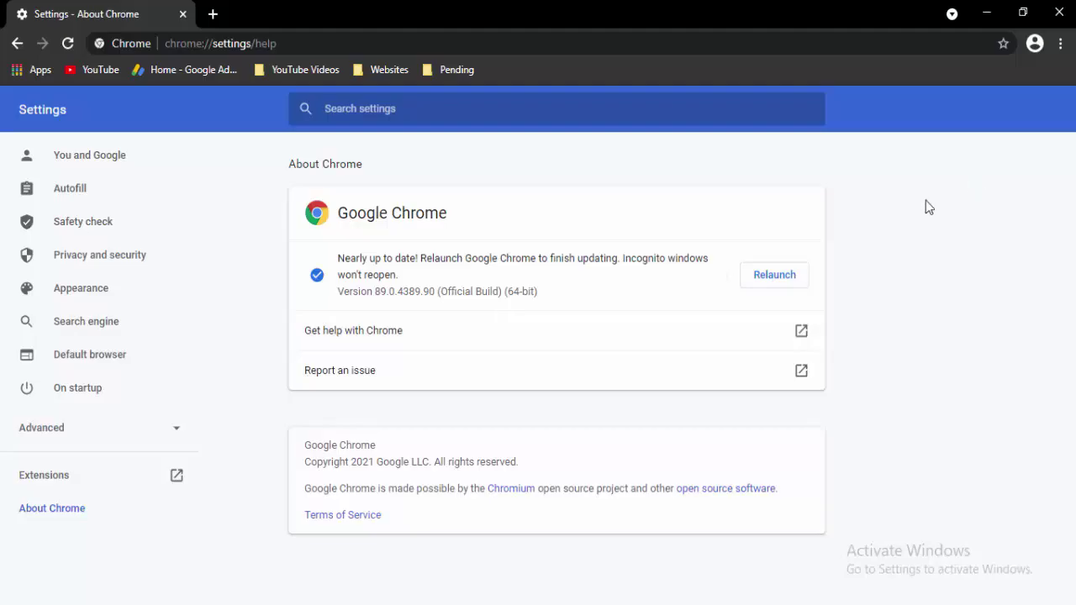
left_click(1059, 15)
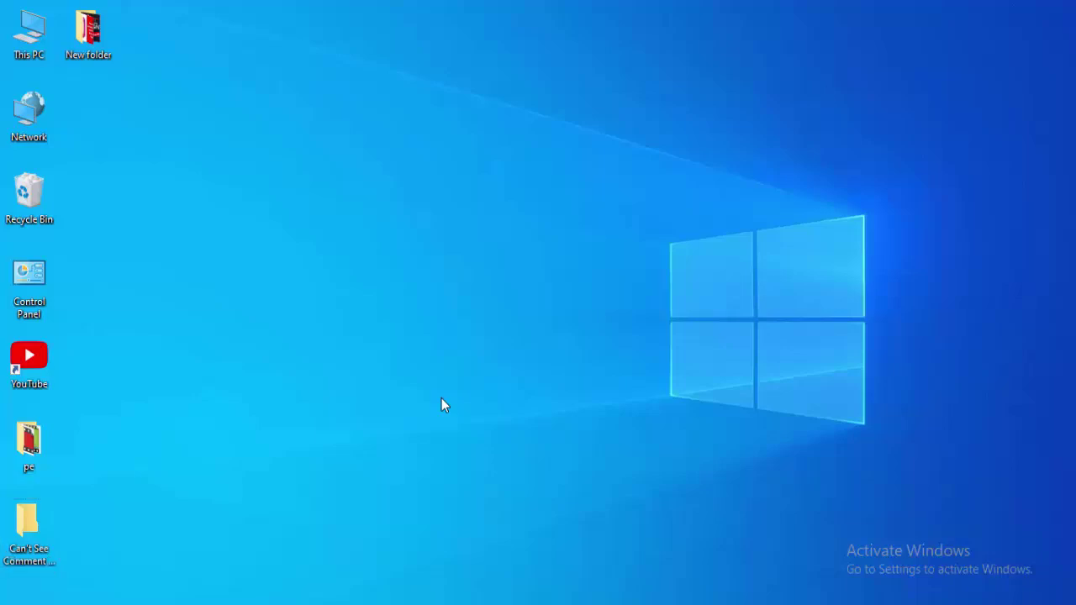
Step: Run Disk Cleanup with system files on Local Disk (C:), delete the files, and close Properties
key("super+e")
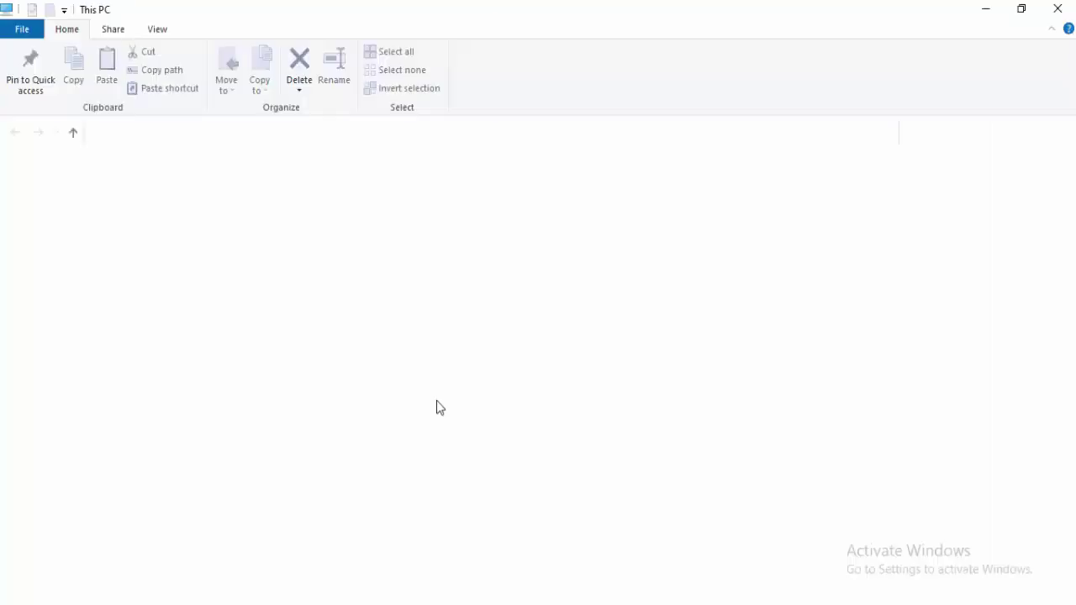
left_click(240, 334)
right_click(239, 335)
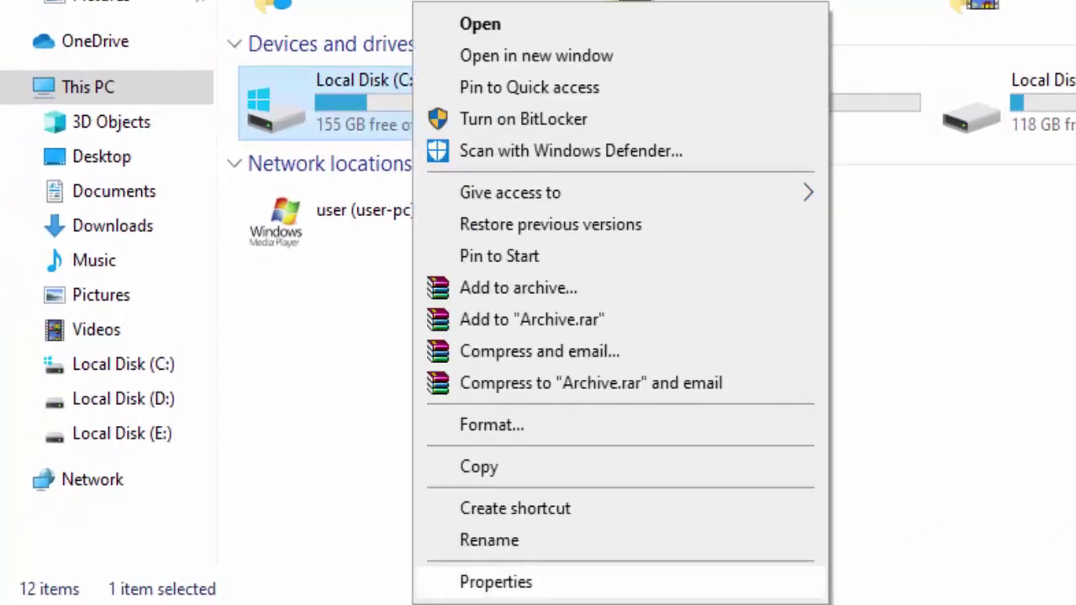
left_click(529, 593)
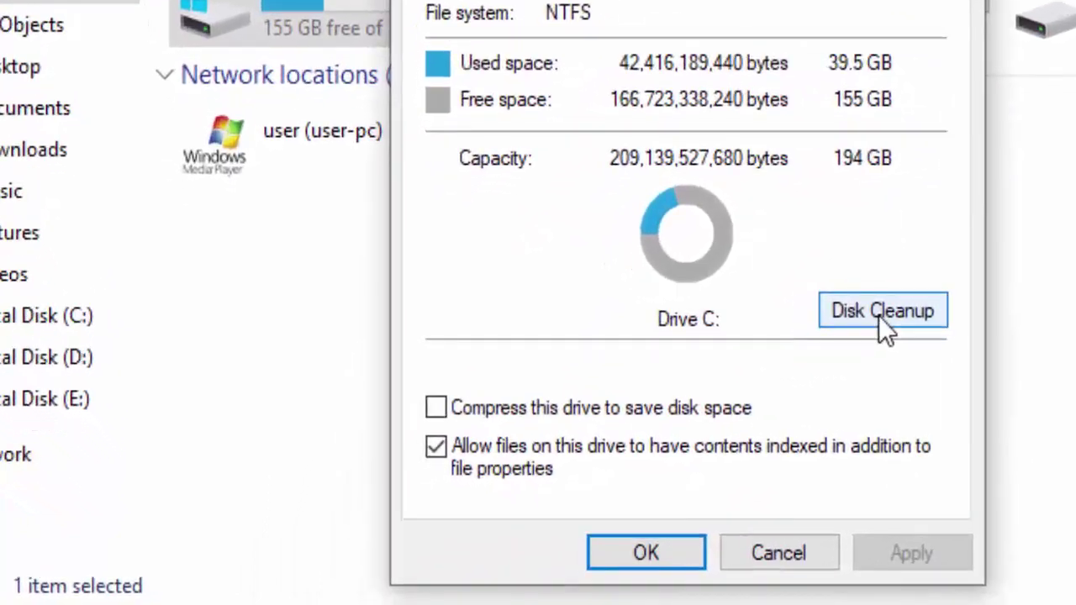
left_click(785, 360)
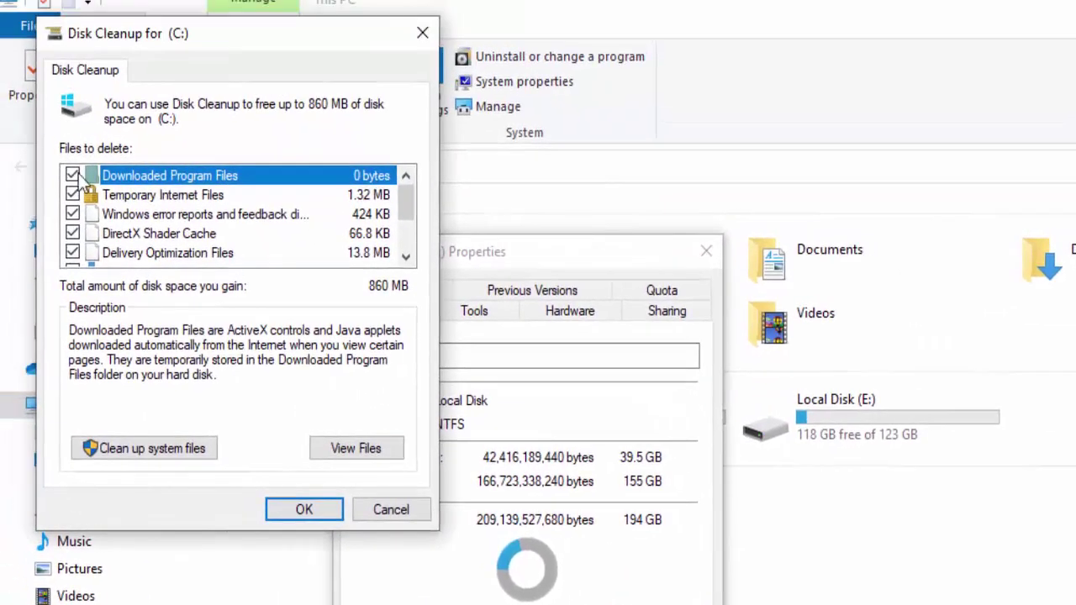
scroll(72, 195, "down", 2)
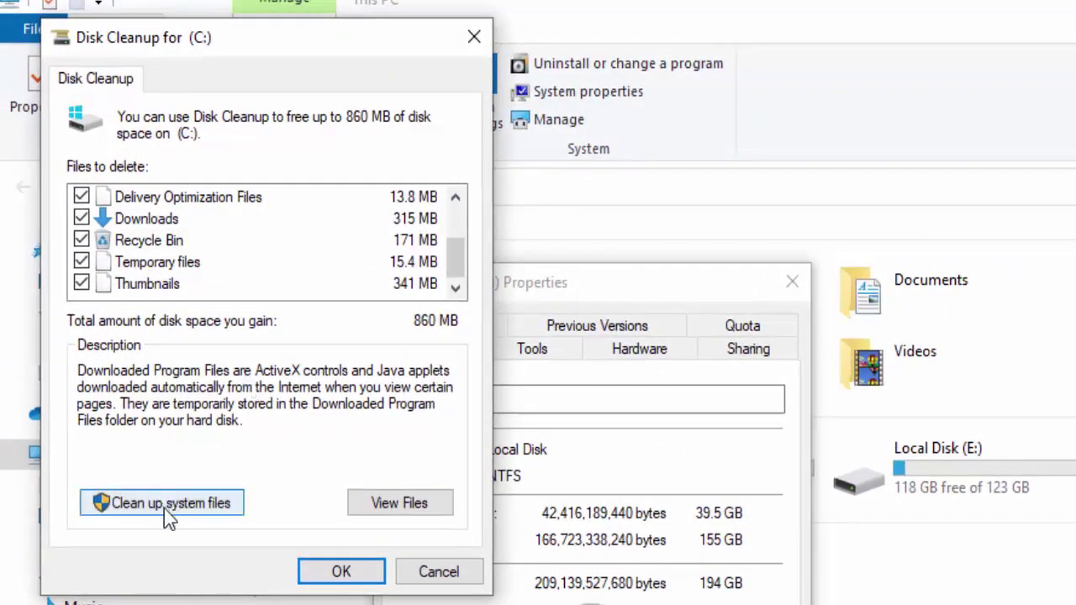
left_click(171, 512)
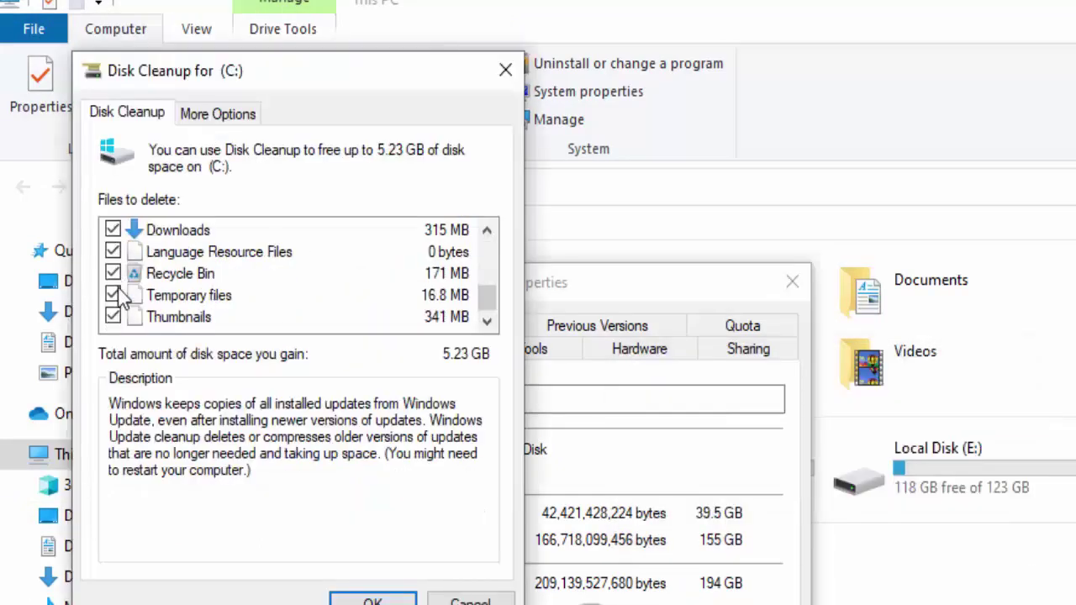
left_click(369, 599)
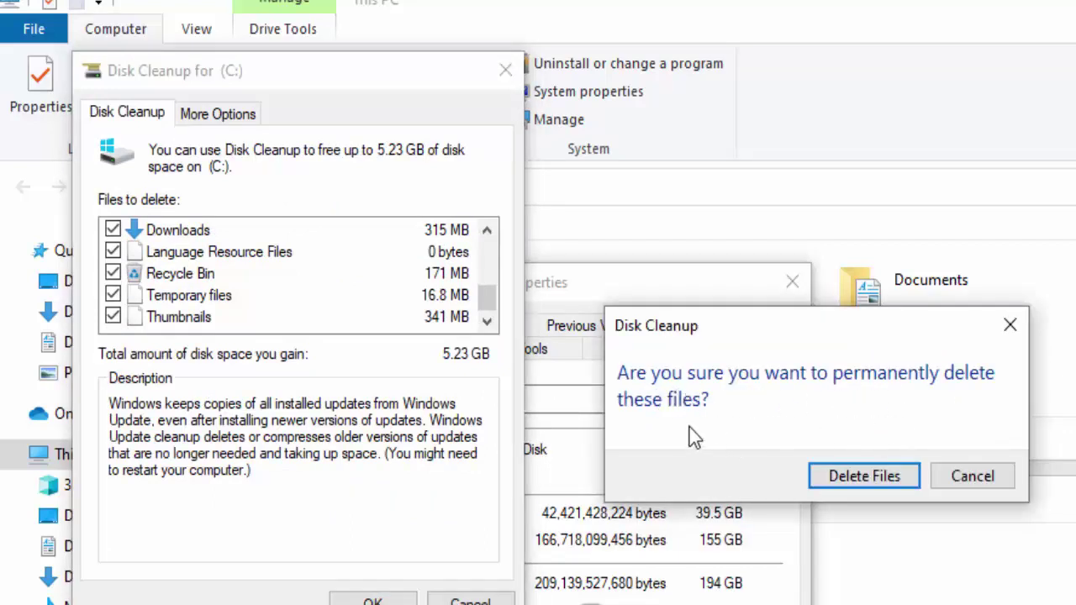
left_click(848, 482)
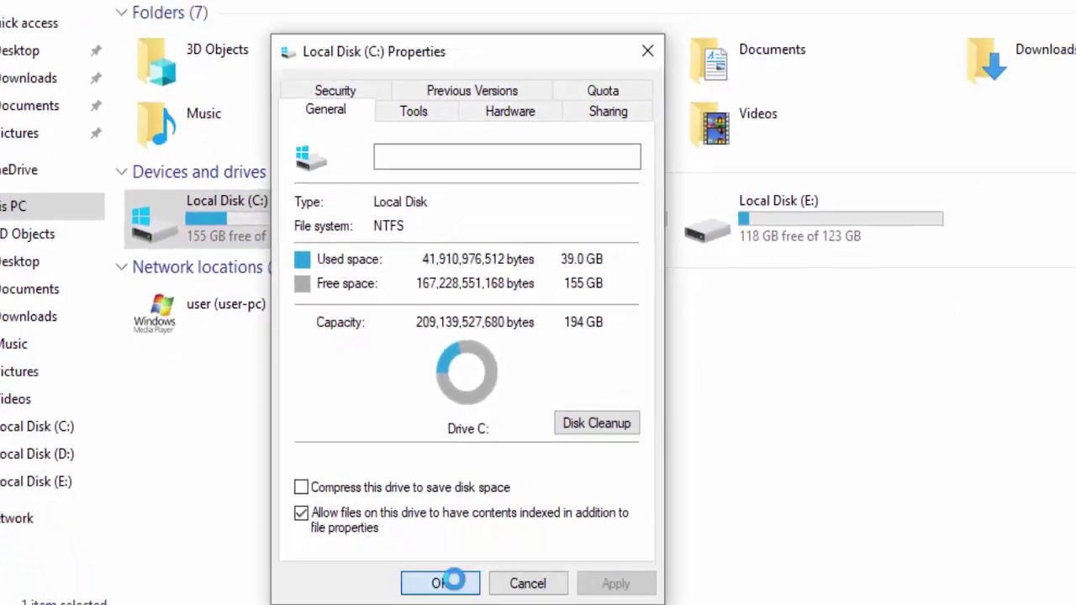
left_click(452, 581)
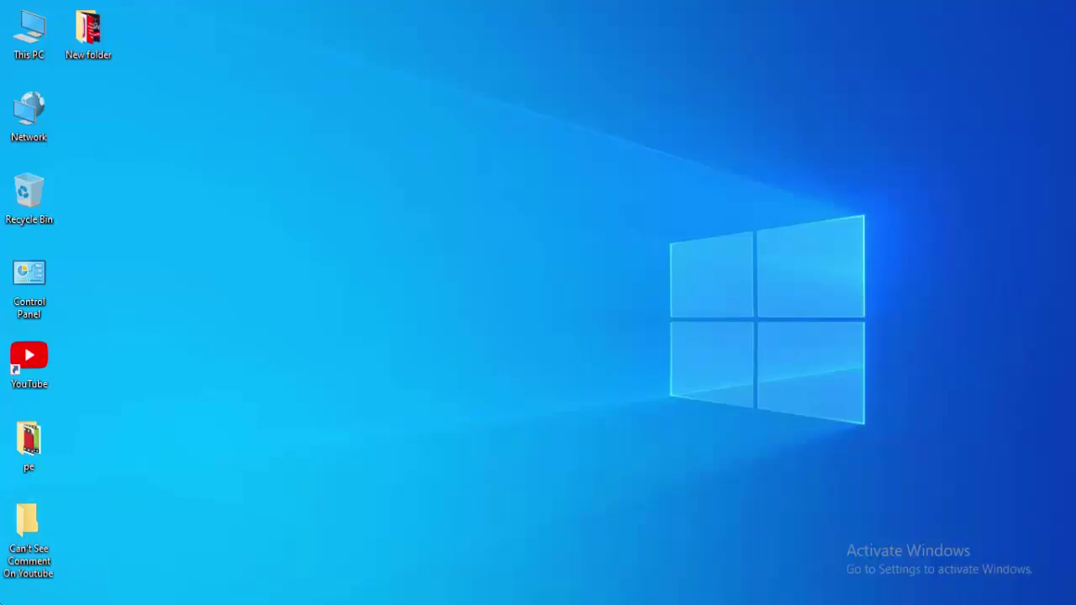
Step: Search the Start menu for 'device mana' to bring up Device Manager
key("super")
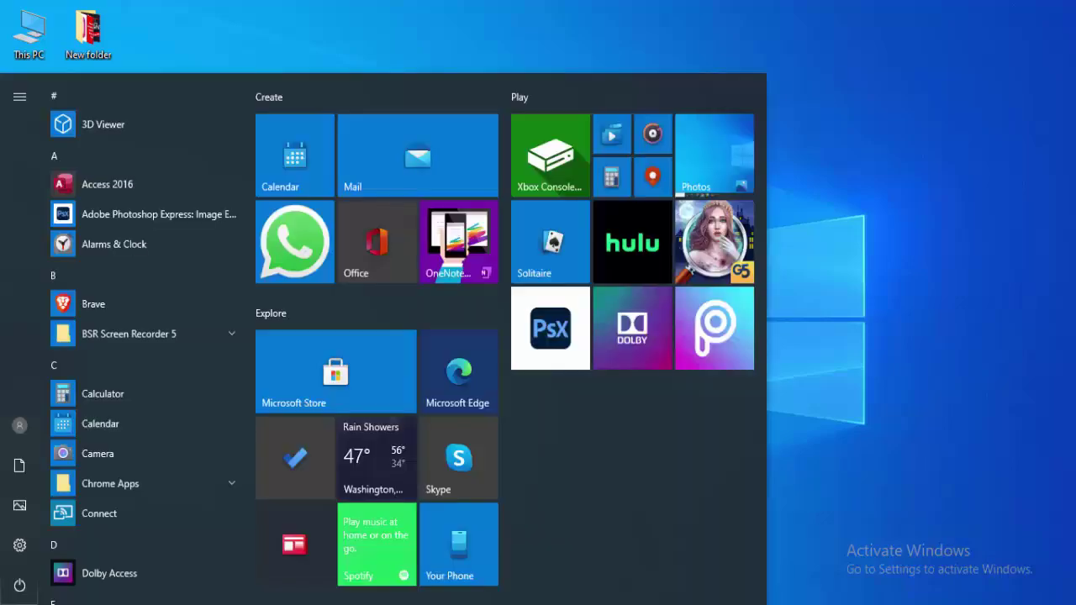
type("de")
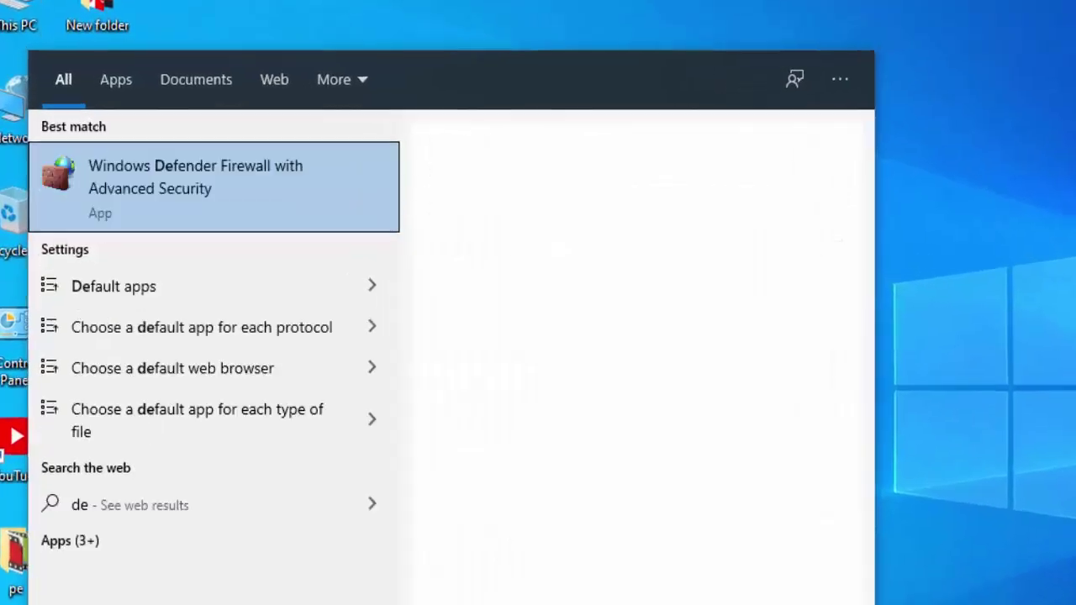
type("vice mana")
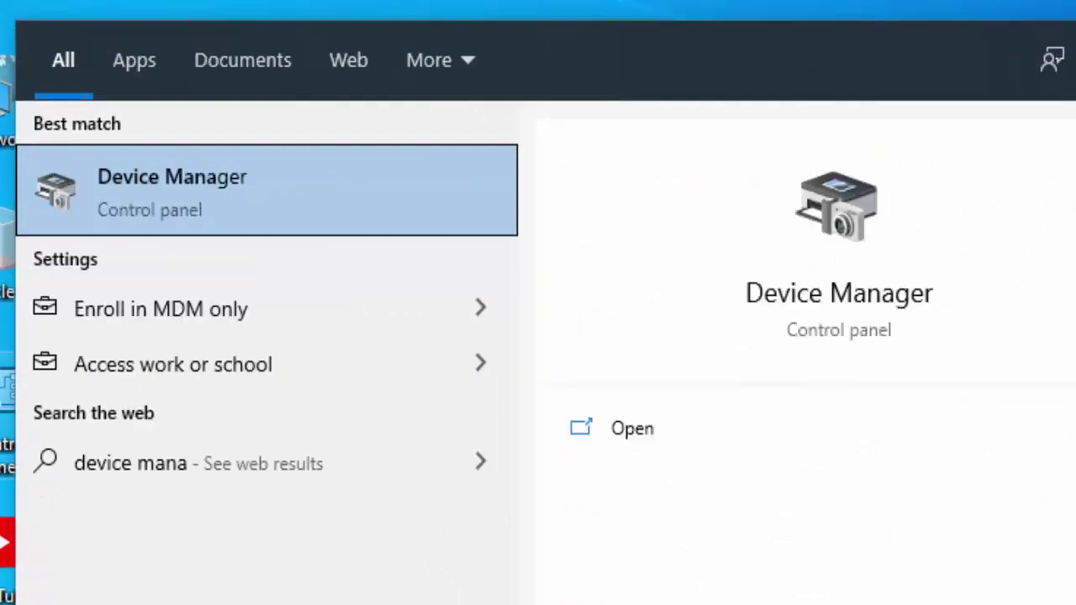
key("Escape")
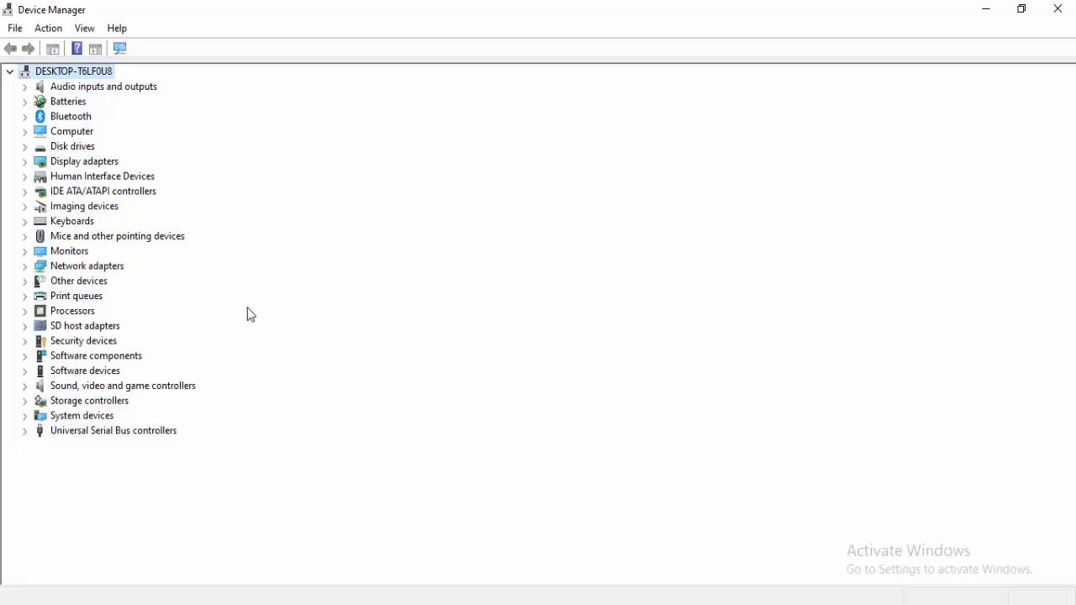
Step: Search automatically for an updated driver for the ST500VT000-1DK142 drive under Disk drives
left_click(25, 146)
left_click(94, 161)
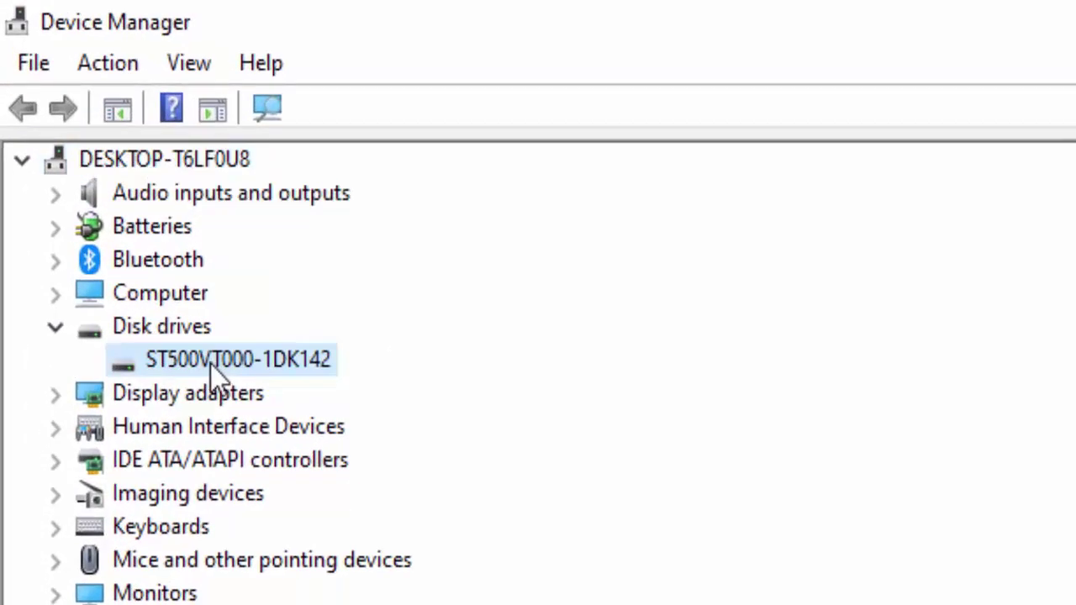
right_click(210, 364)
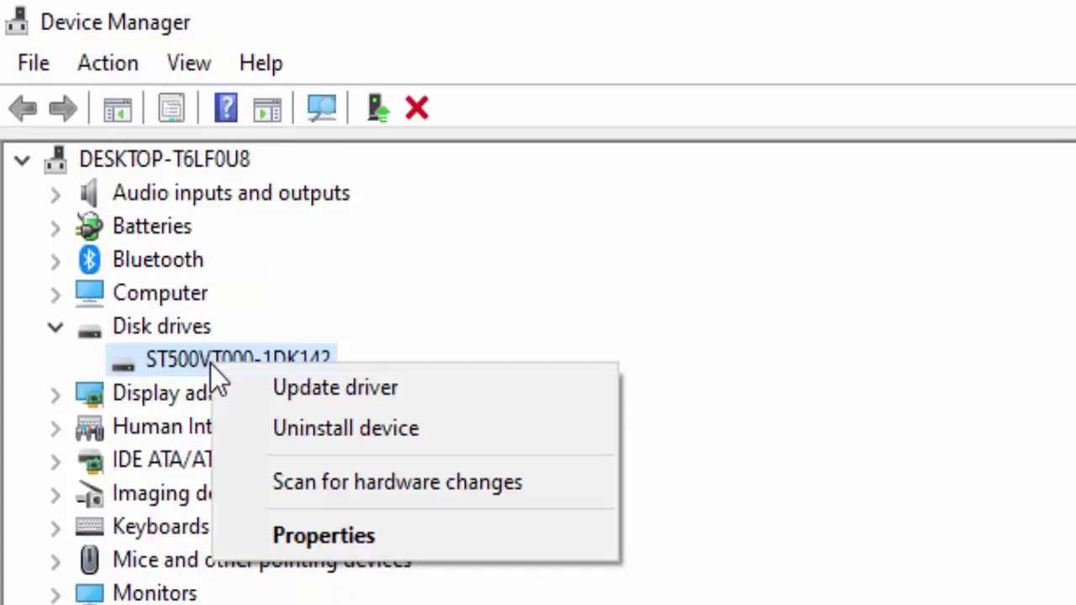
left_click(294, 390)
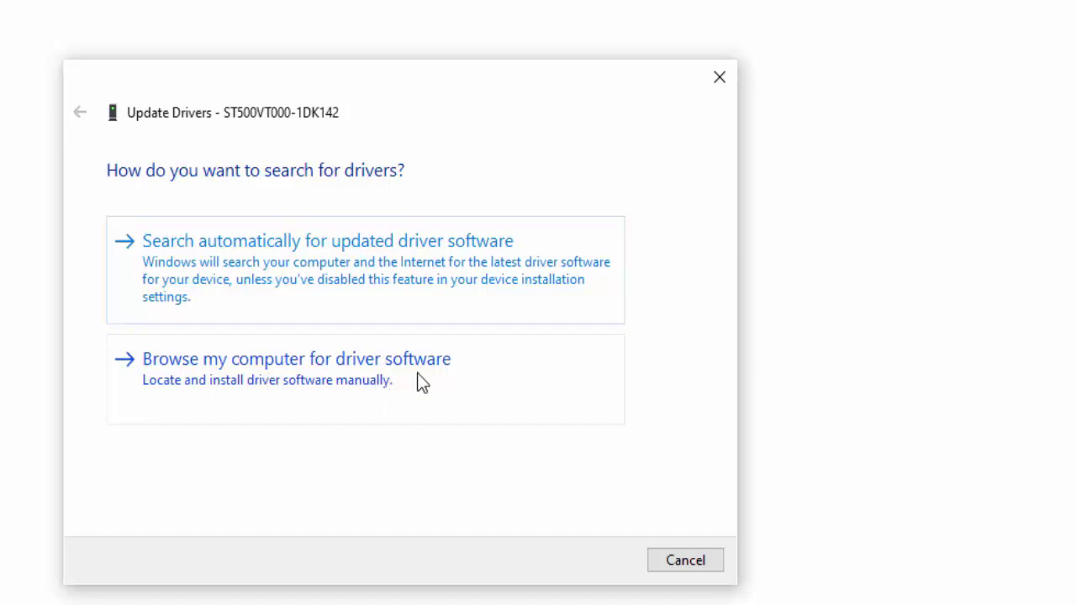
left_click(333, 280)
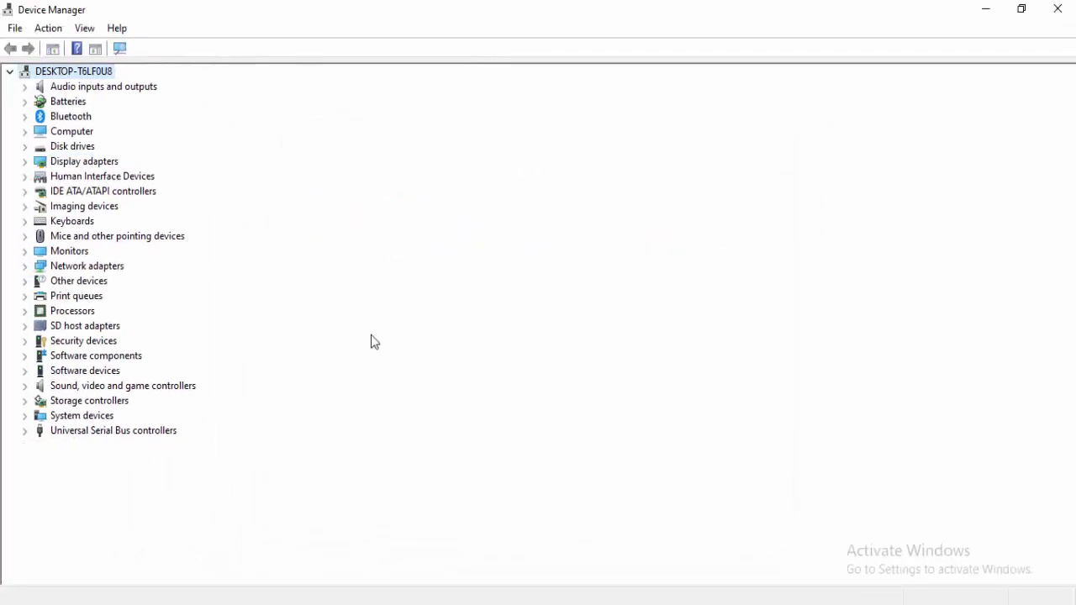
Step: Pick Intel(R) HD Graphics 4000 from the compatible drivers list for the display adapter, then close Device Manager
left_click(25, 160)
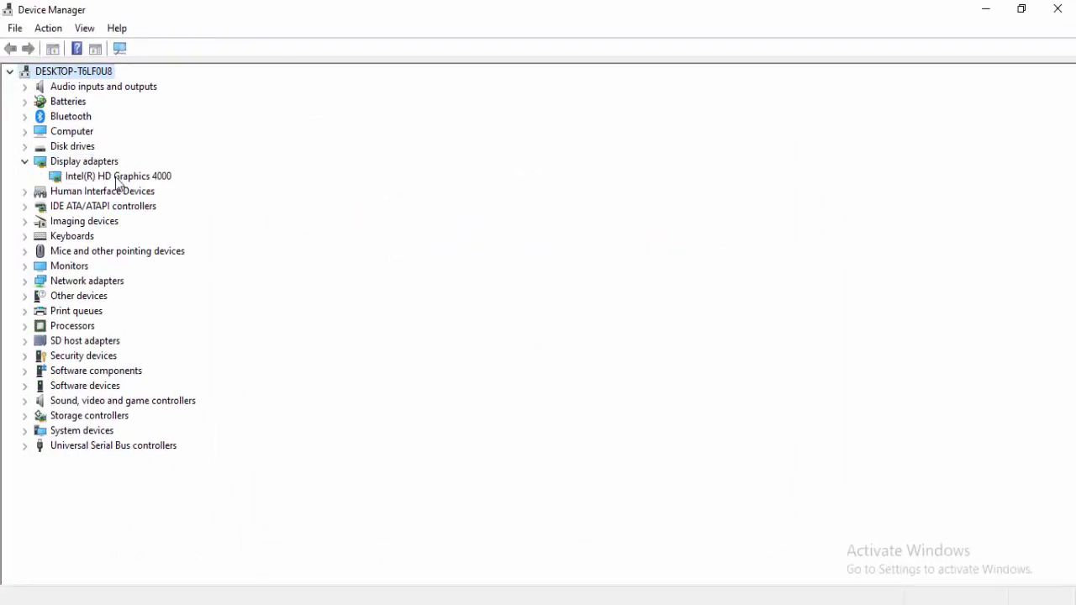
right_click(117, 178)
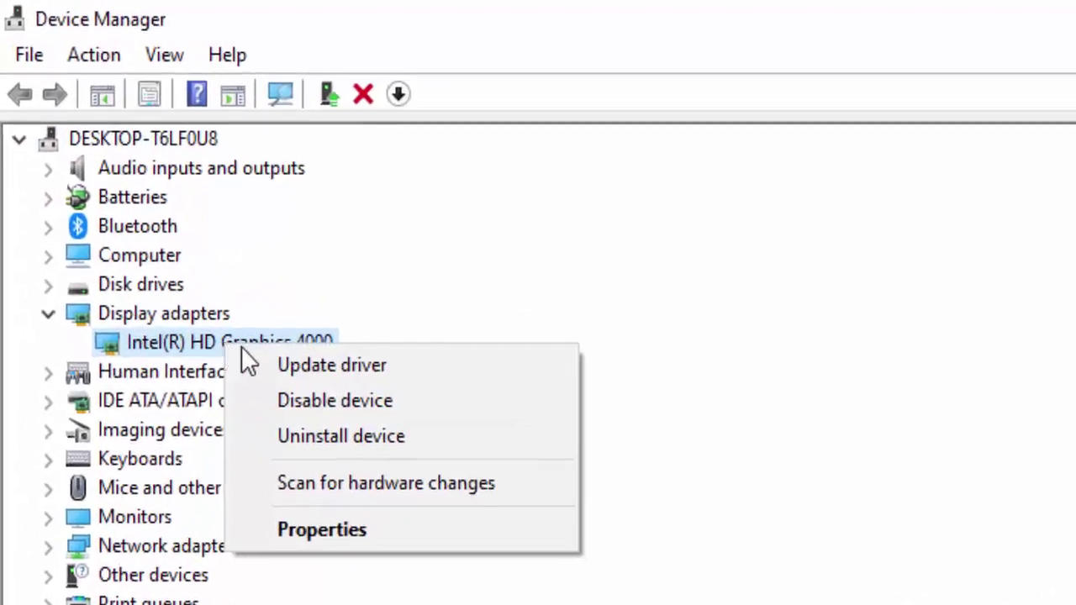
left_click(290, 371)
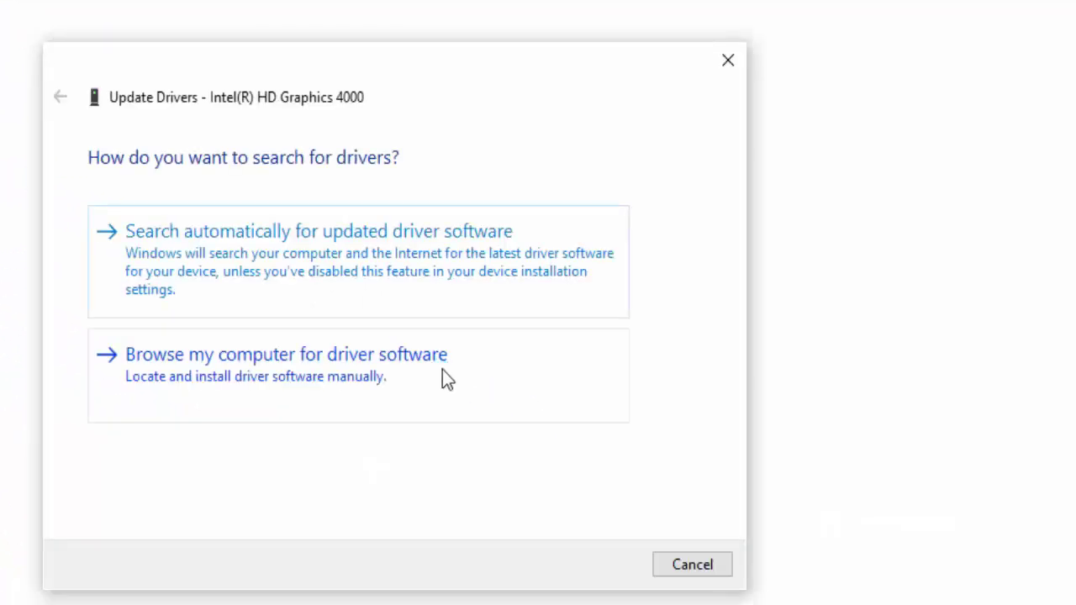
left_click(354, 377)
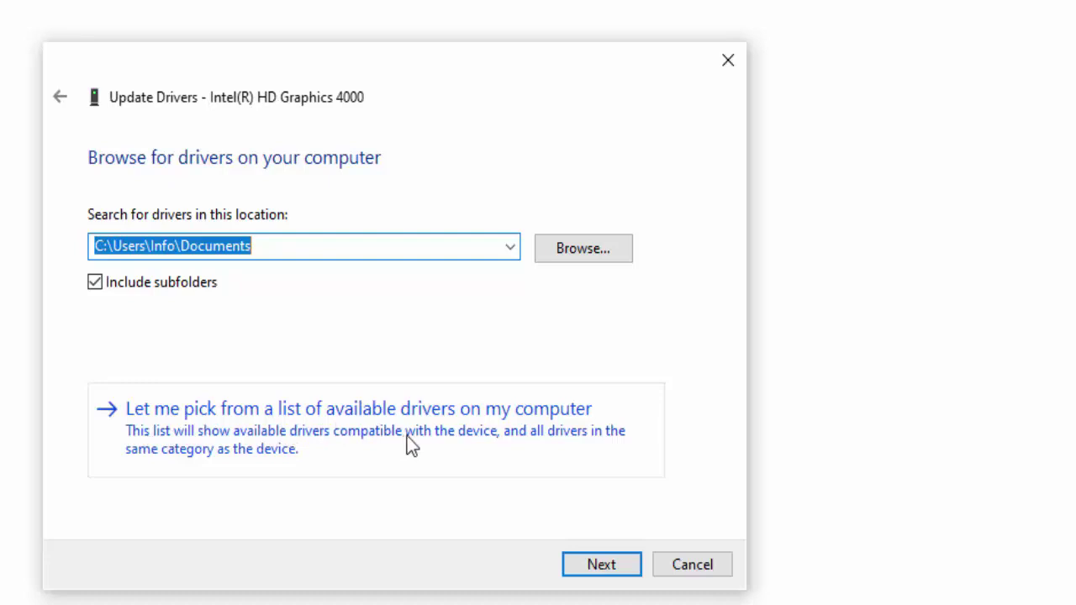
left_click(449, 423)
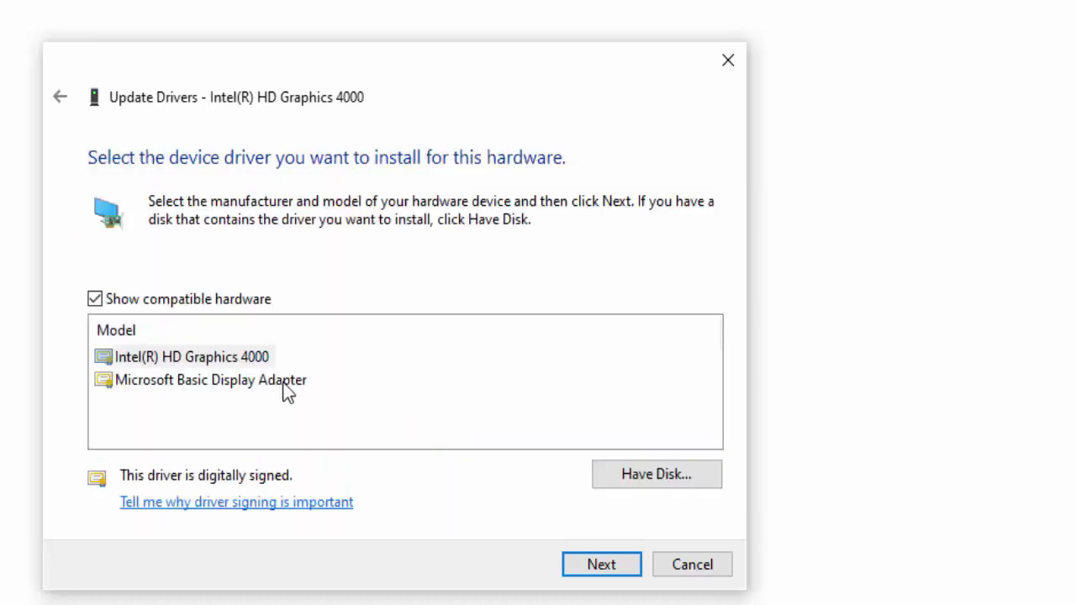
left_click(269, 356)
left_click(262, 378)
left_click(255, 360)
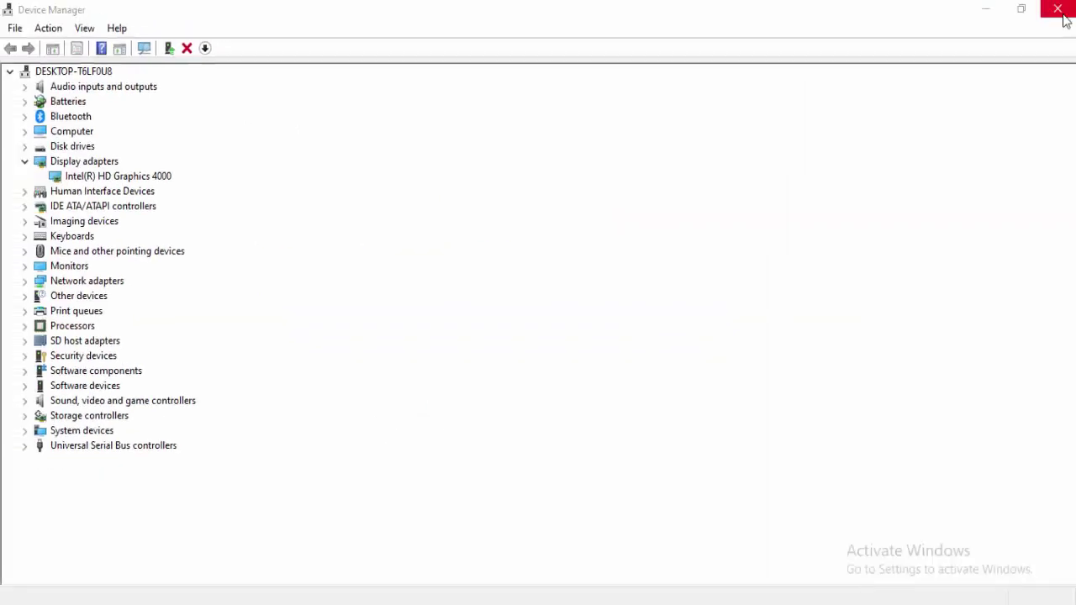
left_click(1061, 10)
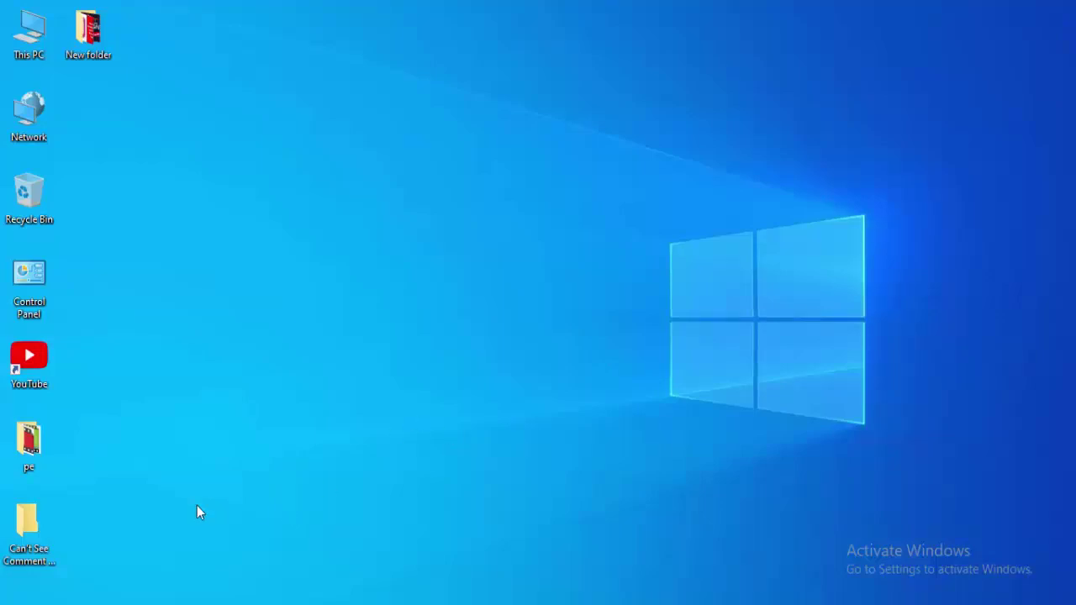
Step: Launch Chrome and search Google for 'download windows 10'
key("super")
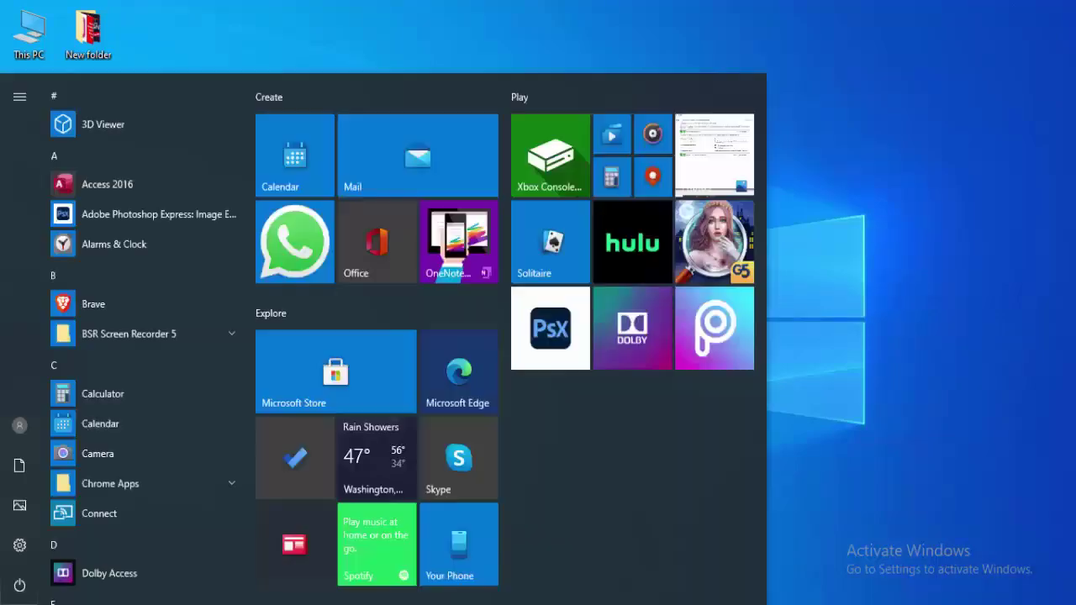
type("chrome")
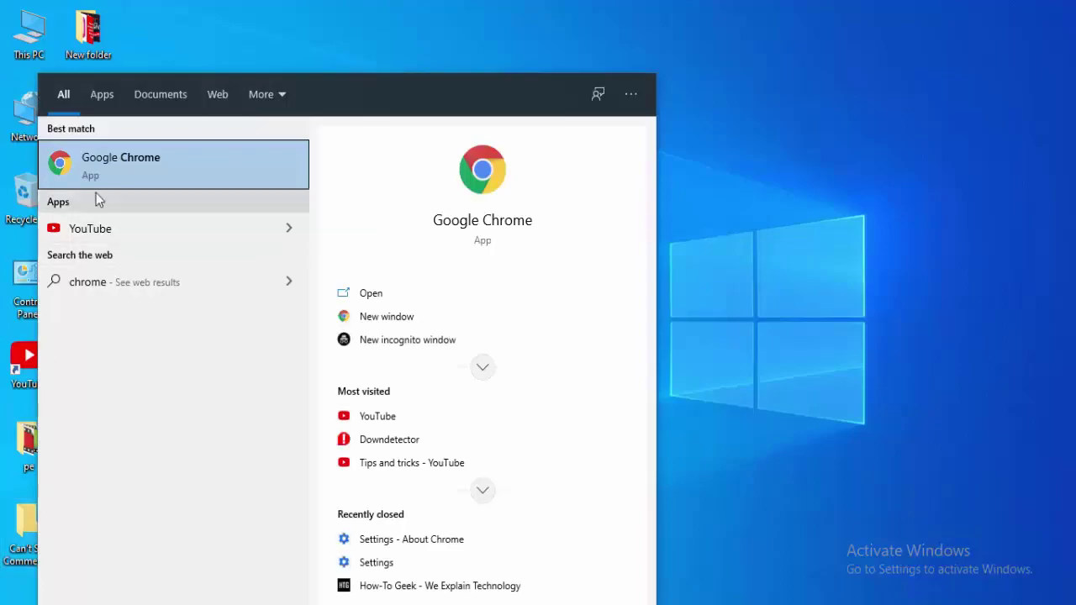
left_click(113, 174)
left_click(506, 351)
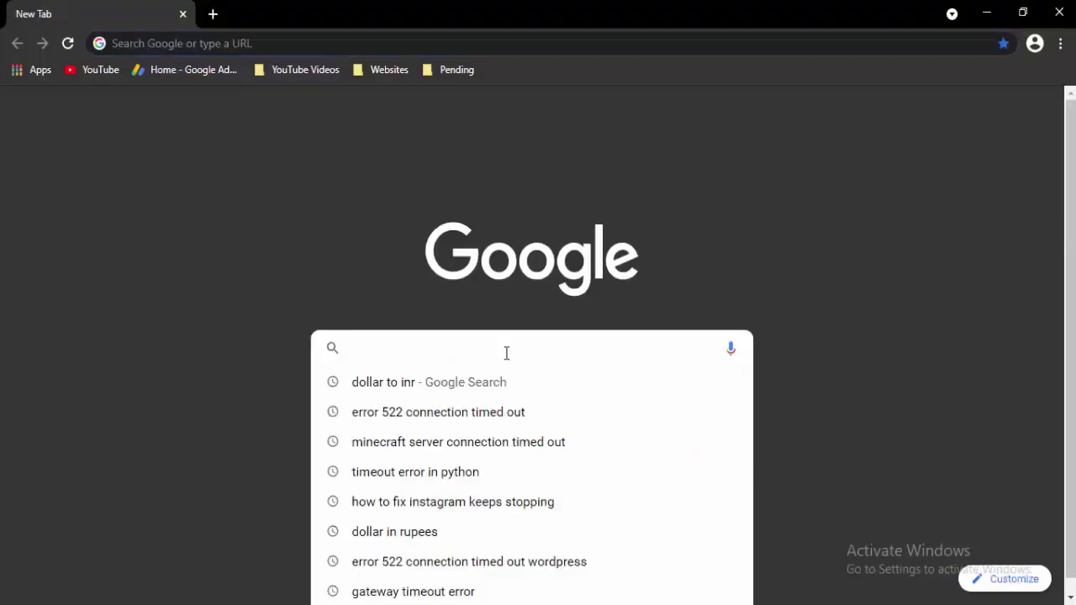
type("download windows 10")
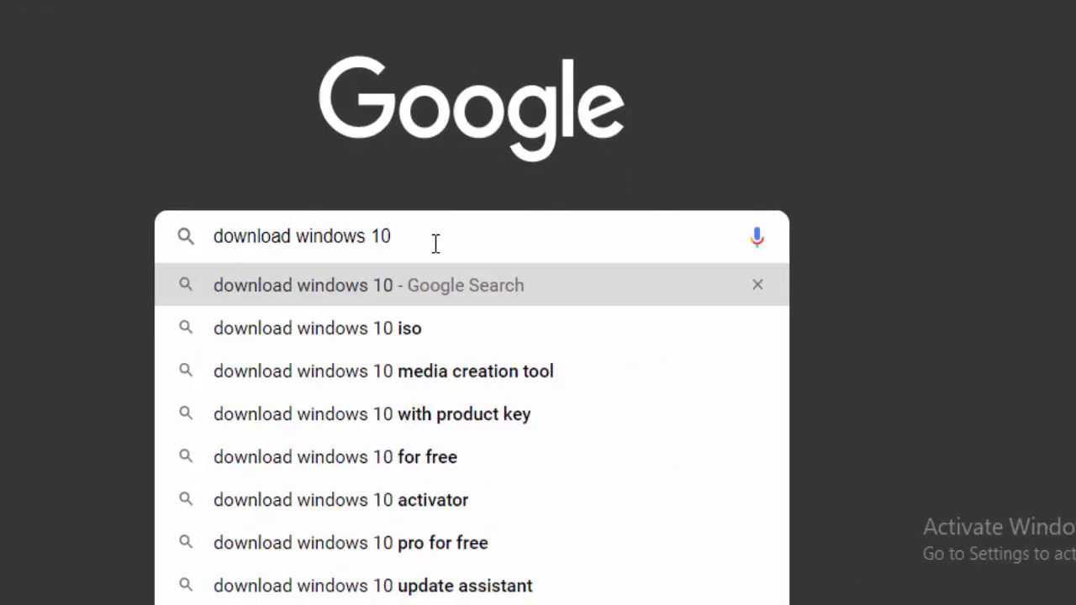
key("Return")
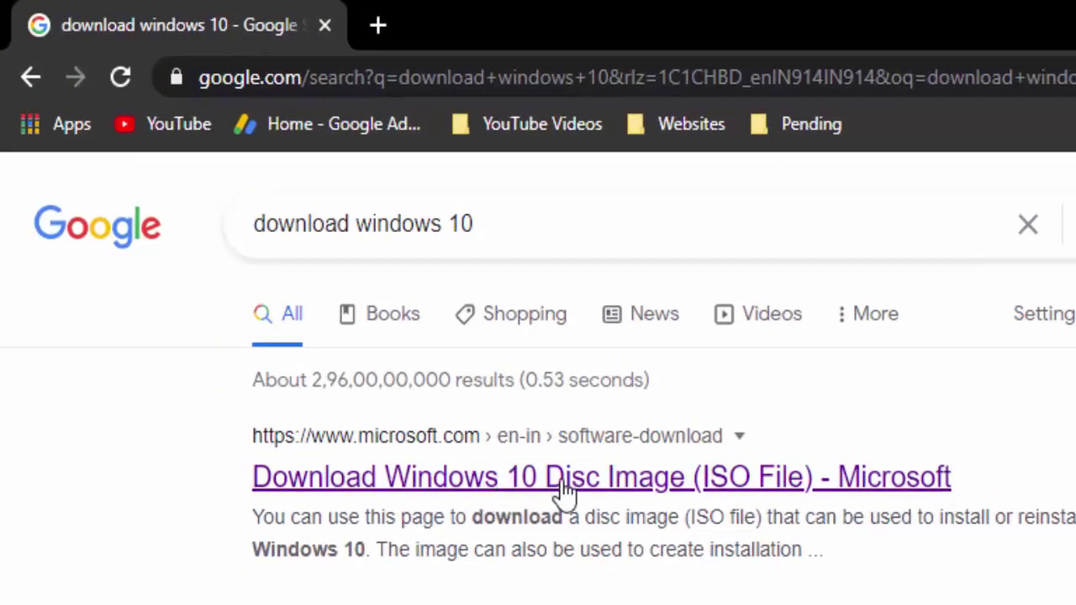
Step: Download the Update Assistant from Microsoft's Windows 10 page, set to open when done
left_click(591, 492)
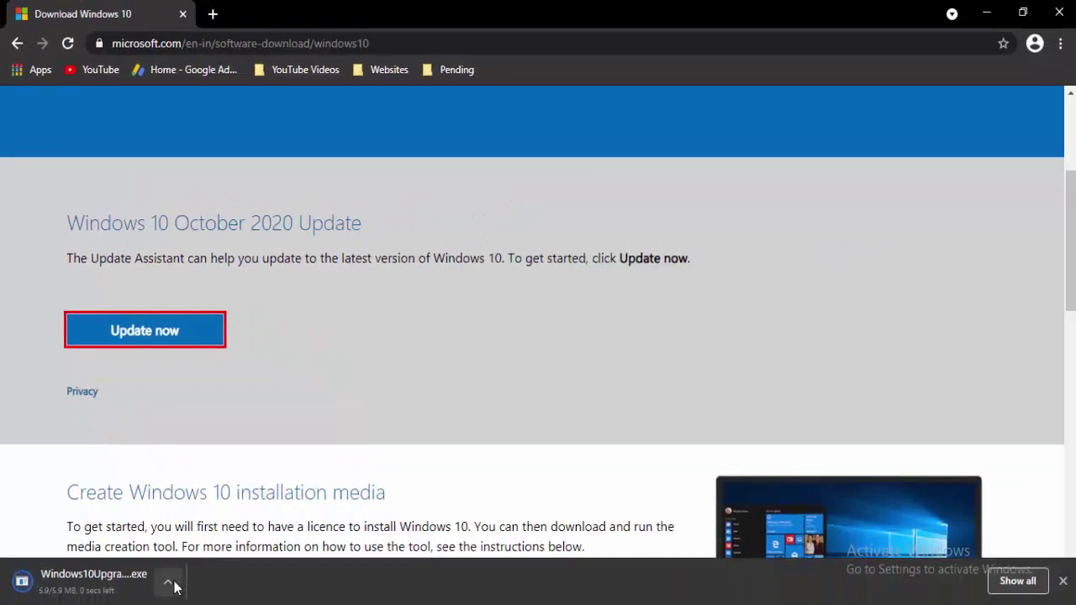
left_click(168, 581)
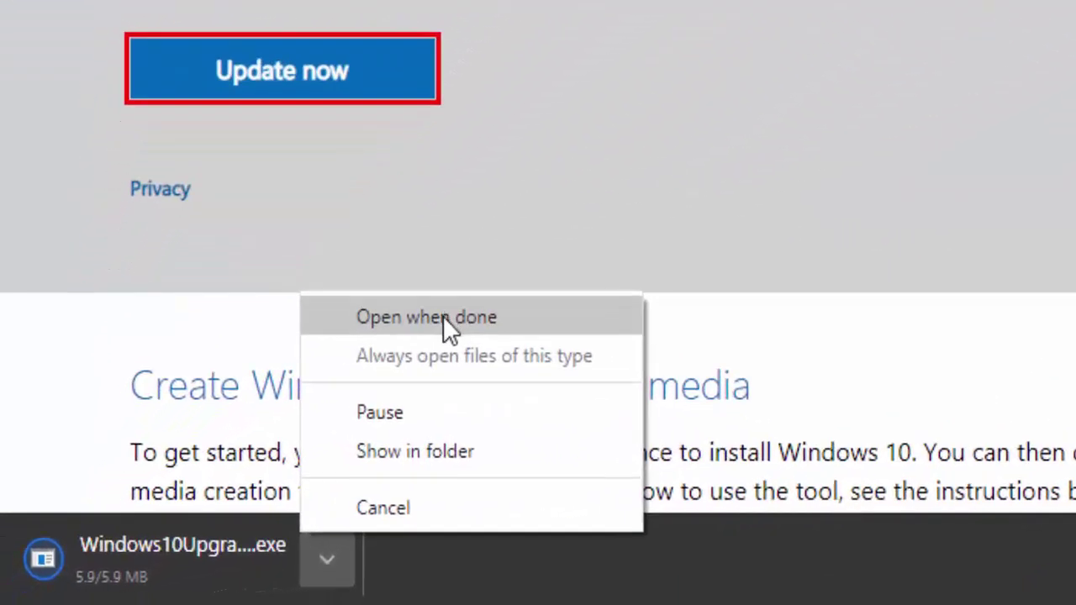
left_click(443, 316)
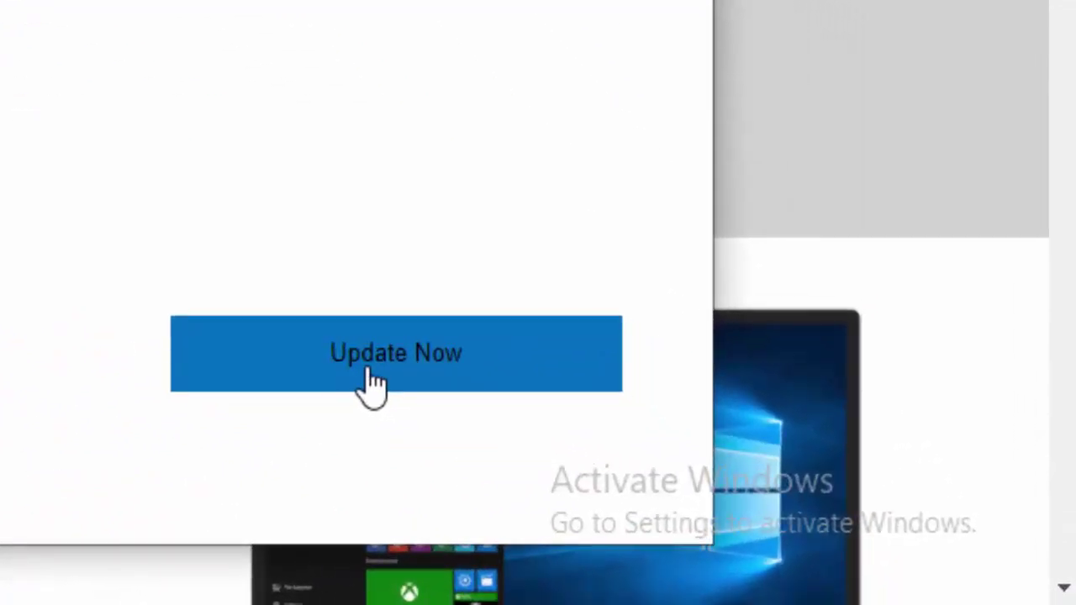
Step: Run the Update Assistant's compatibility check and start downloading the Windows 10 update
left_click(370, 374)
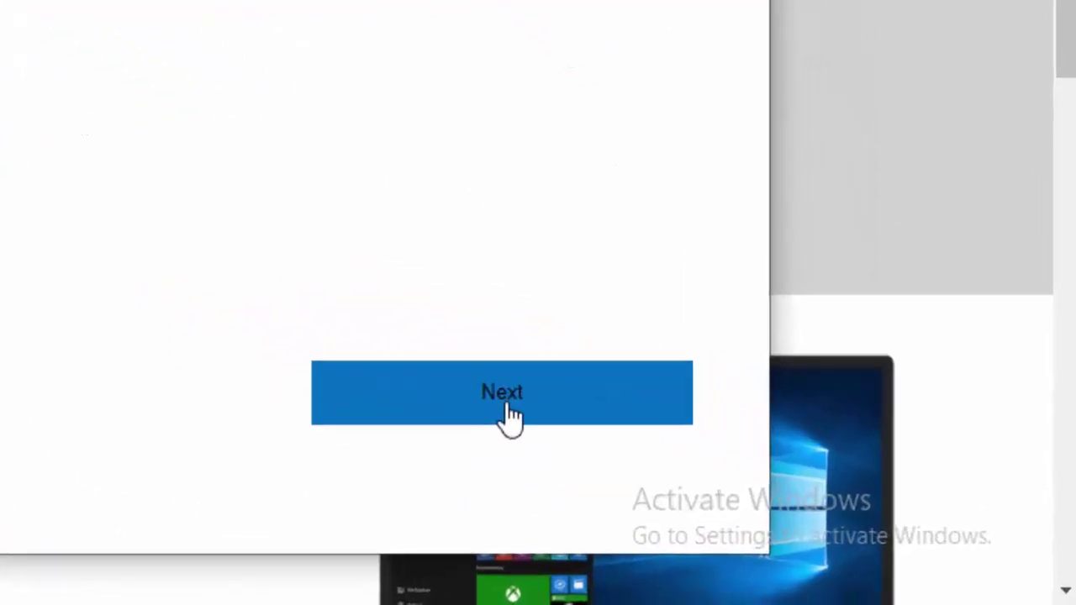
left_click(504, 412)
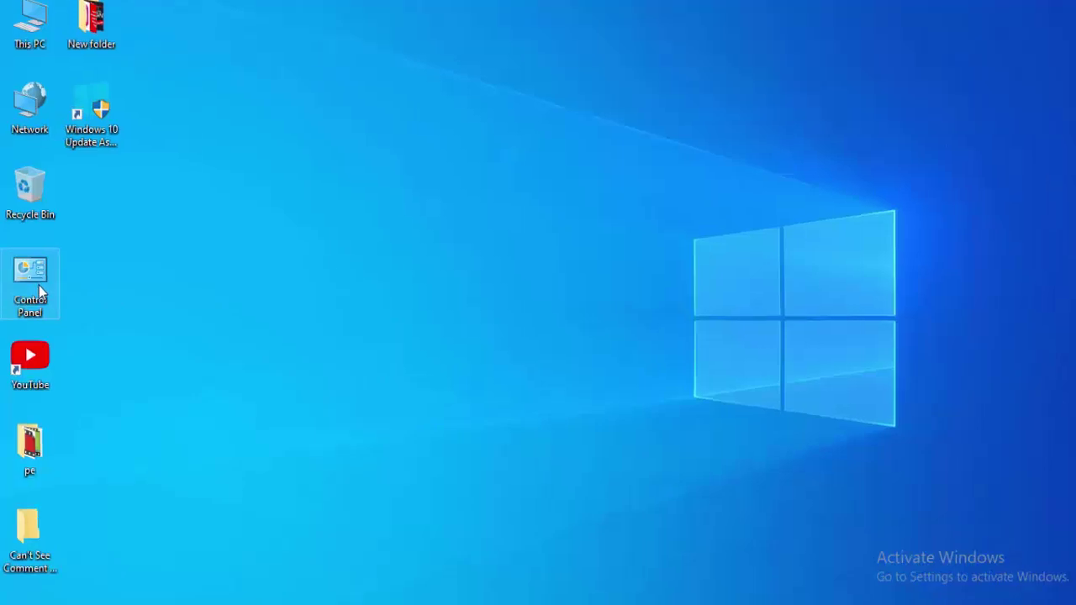
Step: Go from Control Panel via Network and Sharing Center to the Network Connections list
double_click(77, 214)
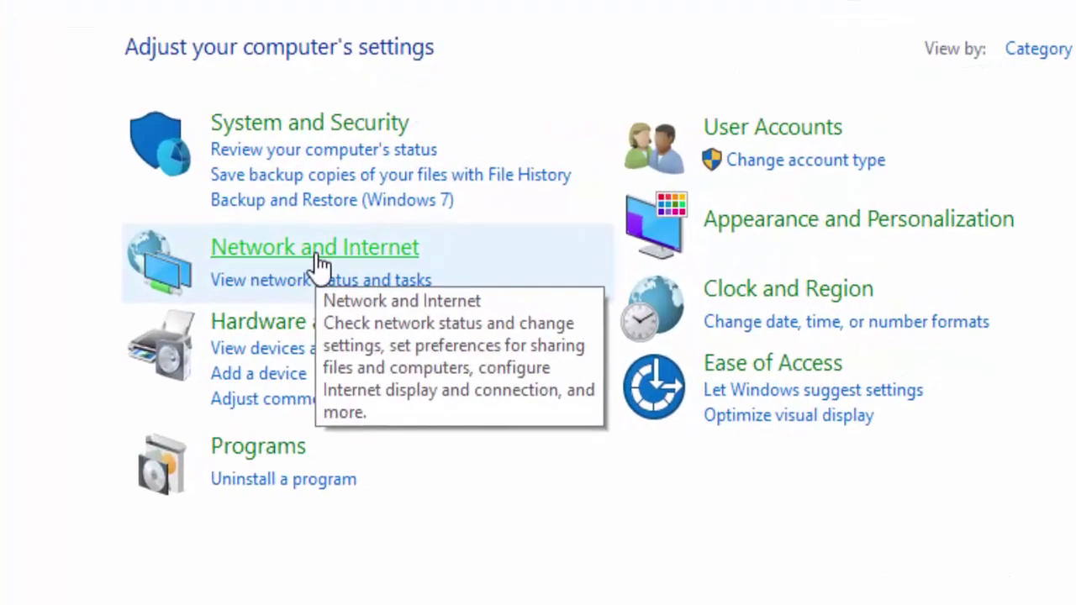
left_click(318, 255)
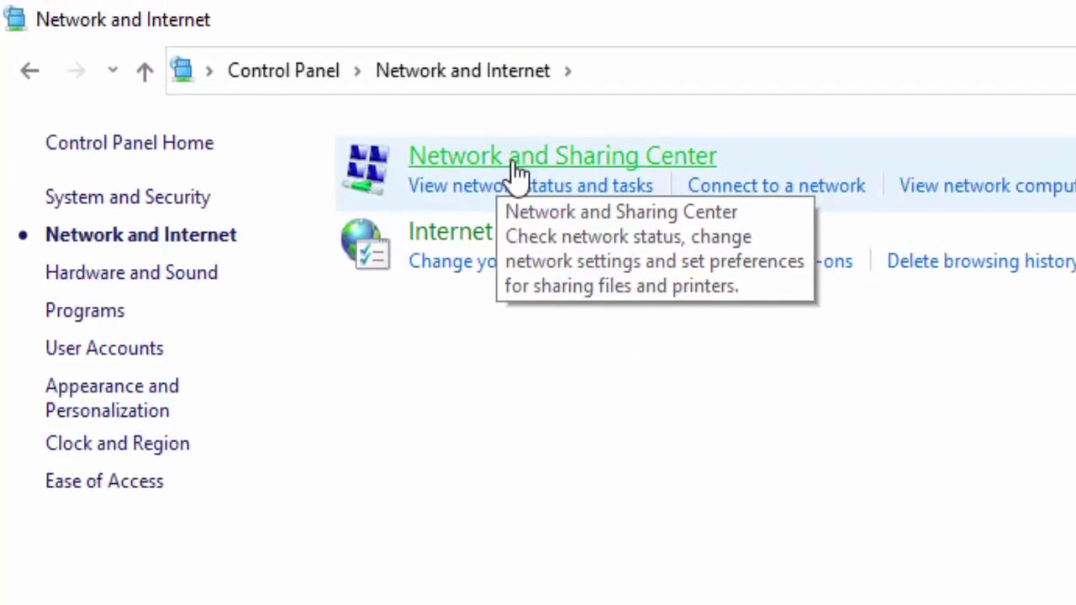
left_click(517, 172)
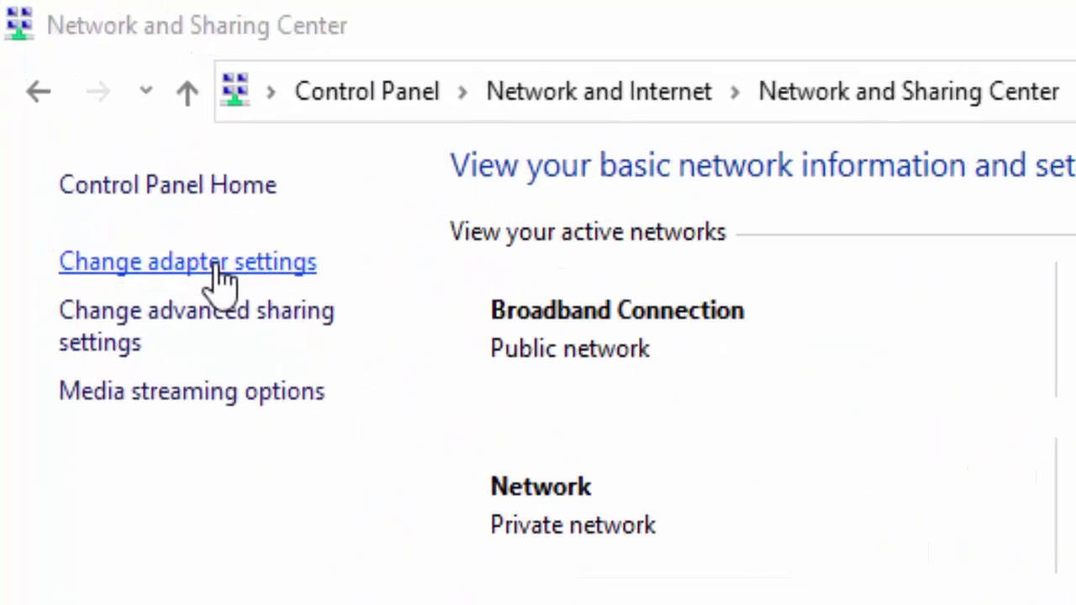
left_click(215, 264)
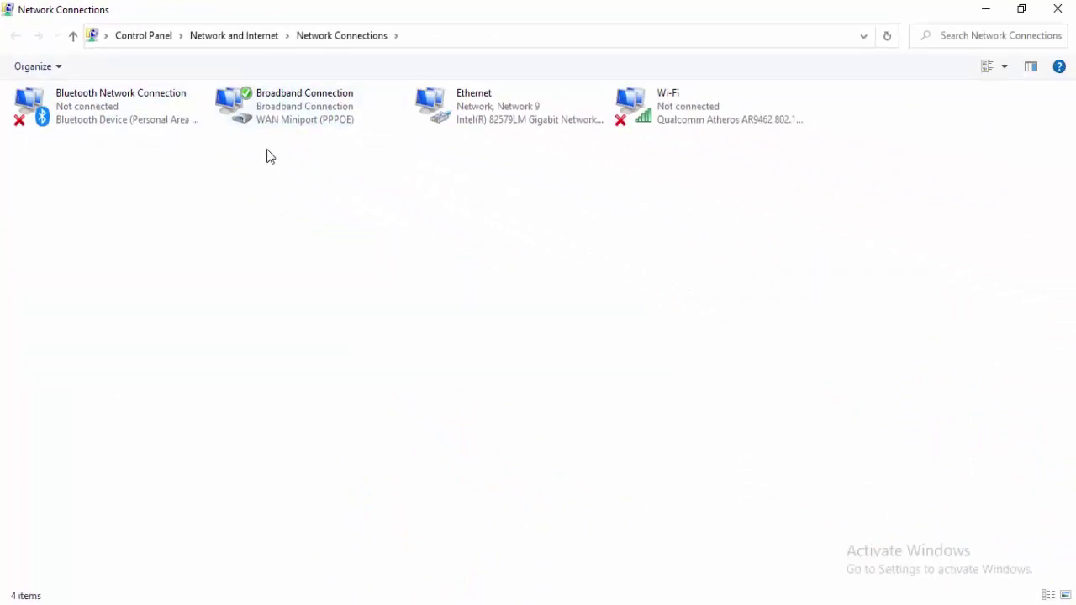
Step: Open the Broadband Connection's Properties on its Networking tab
right_click(272, 99)
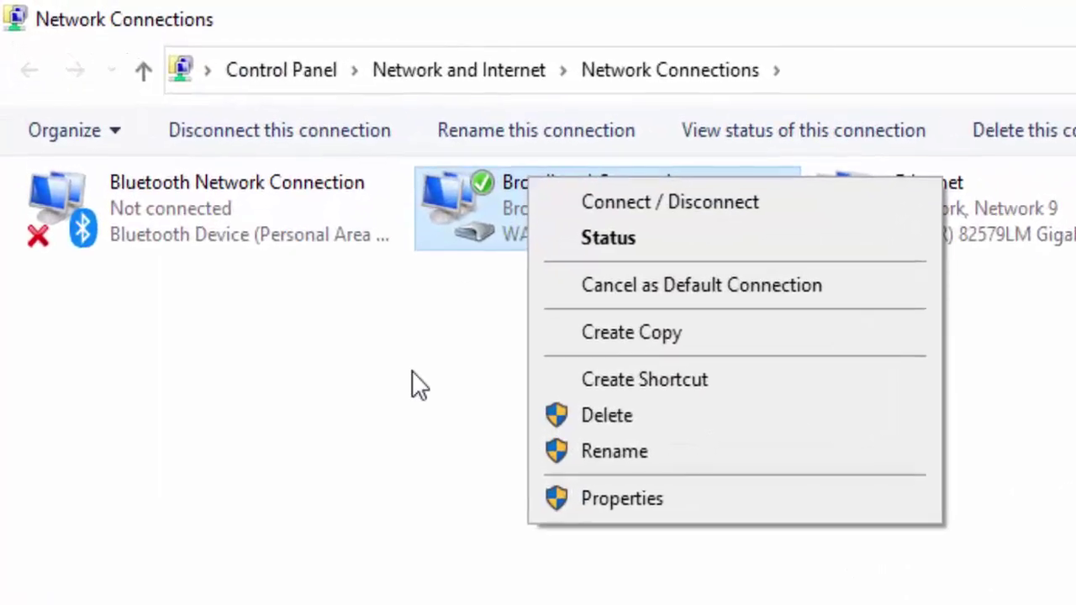
left_click(385, 348)
right_click(501, 202)
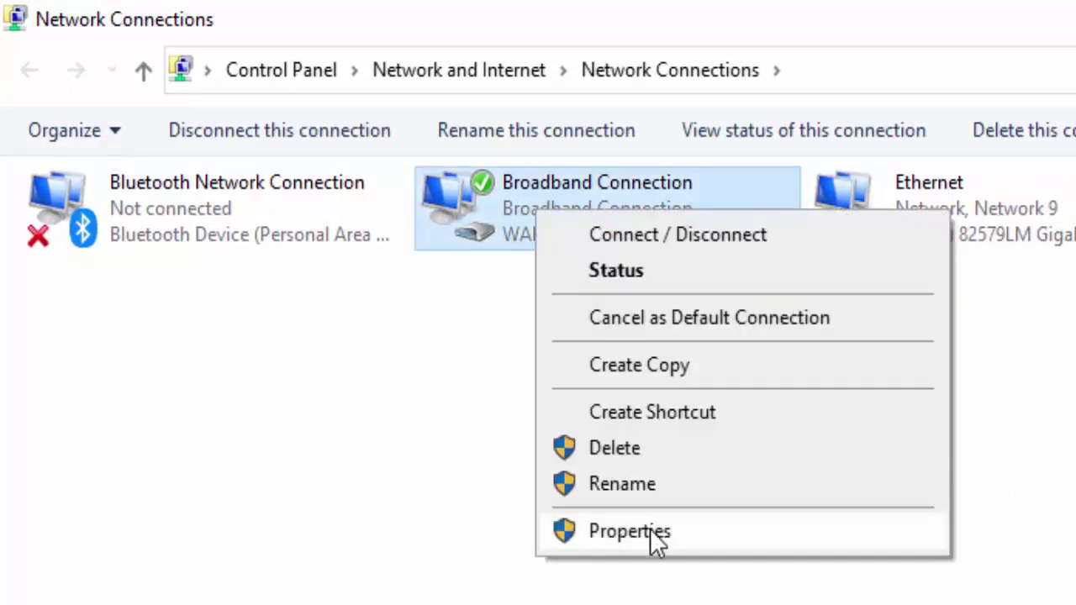
left_click(650, 529)
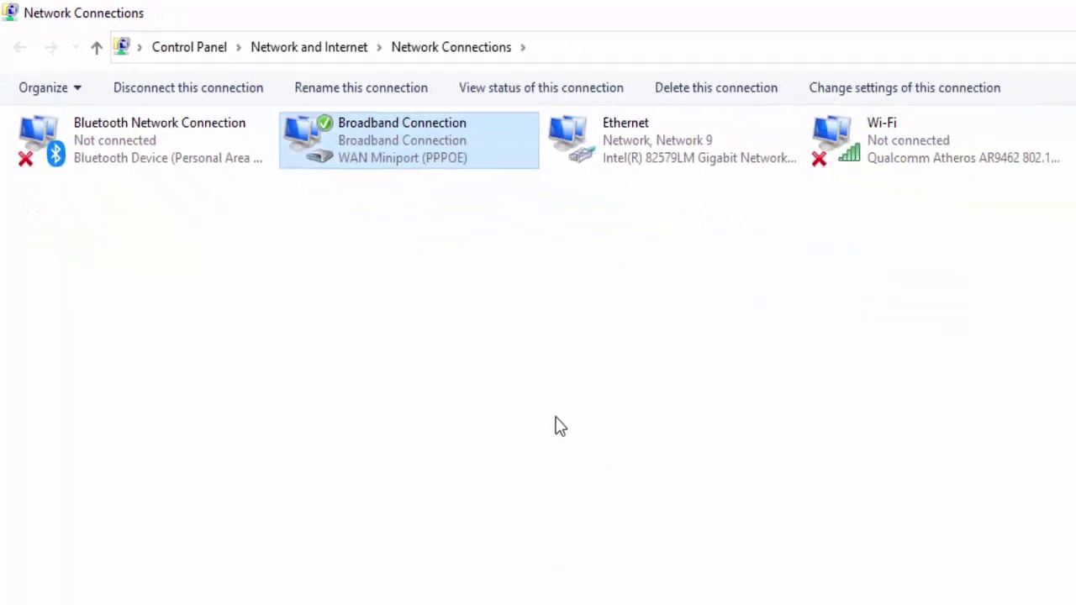
left_click(998, 283)
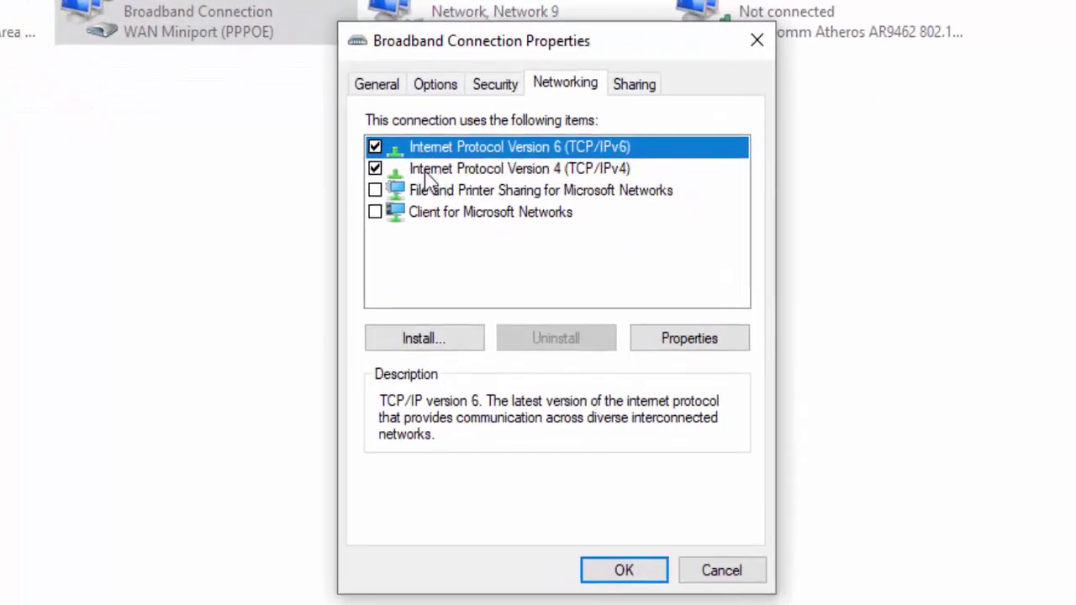
Step: Give Broadband Connection's IPv4 preferred DNS 8.8.8.8 and alternate 8.8.4.4, confirming all dialogs
left_click(437, 173)
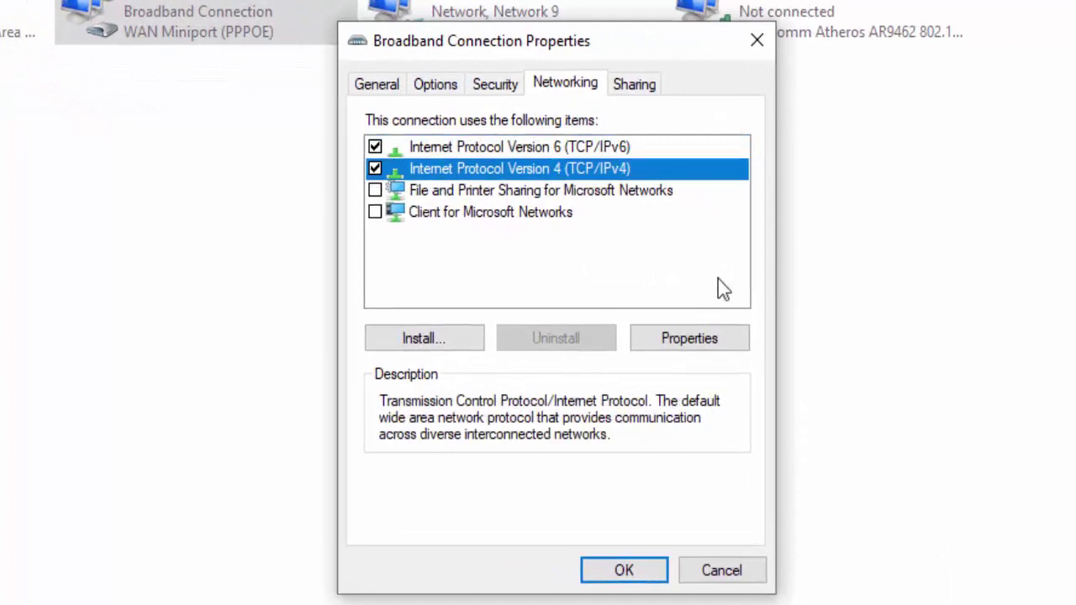
left_click(699, 345)
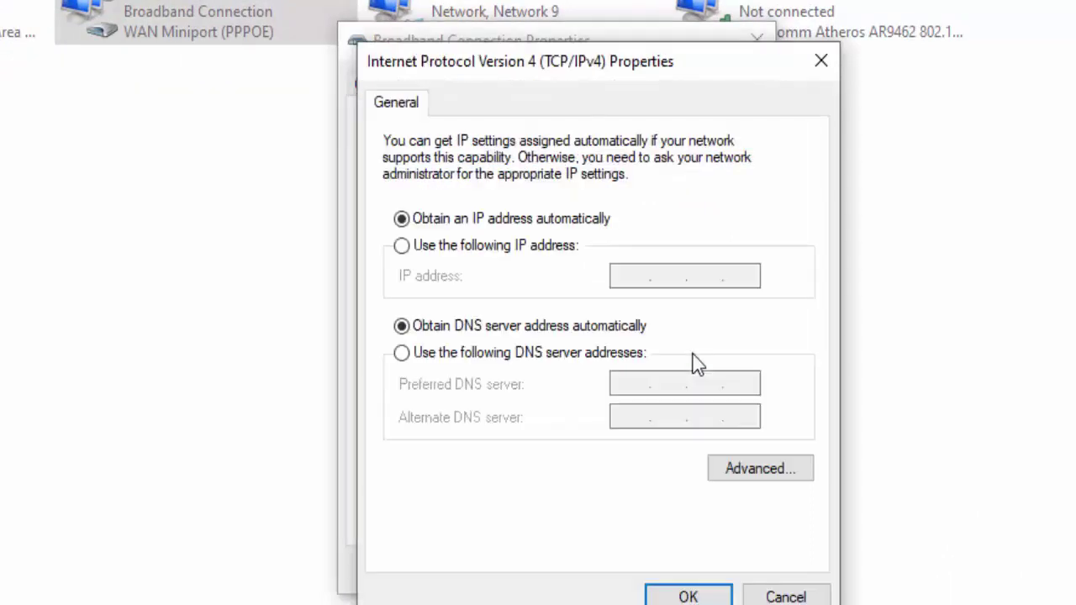
left_click(529, 357)
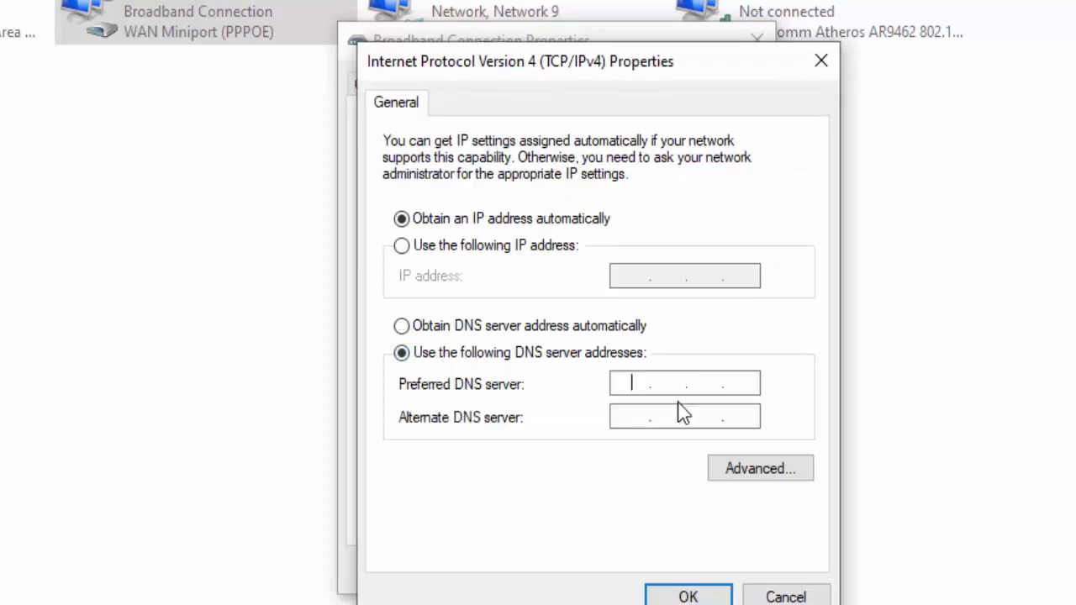
type("8.8.8.8")
left_click(631, 420)
type("8.8.4.4")
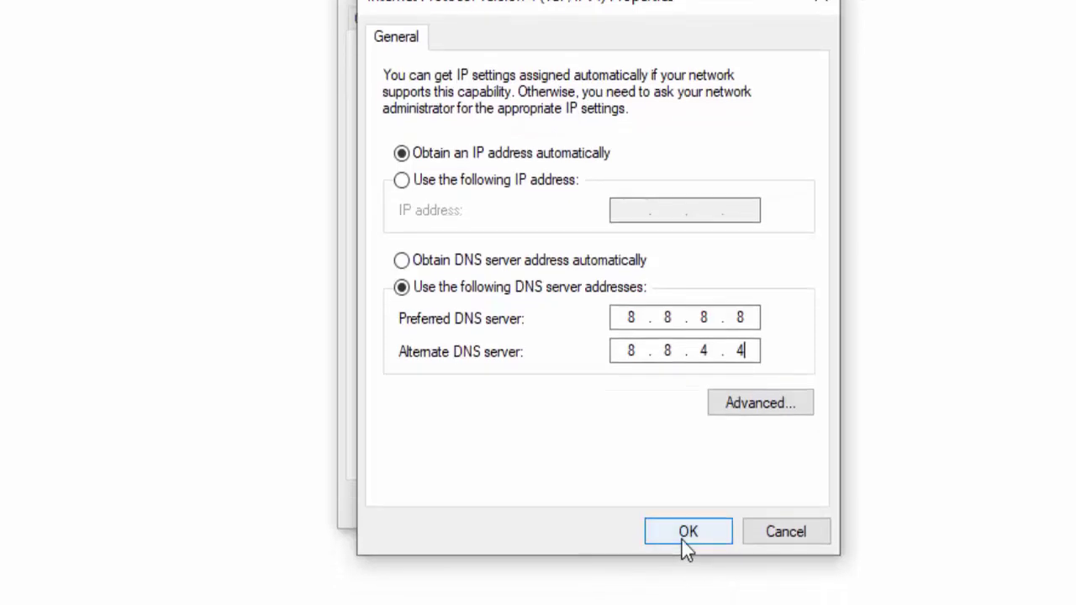
left_click(685, 542)
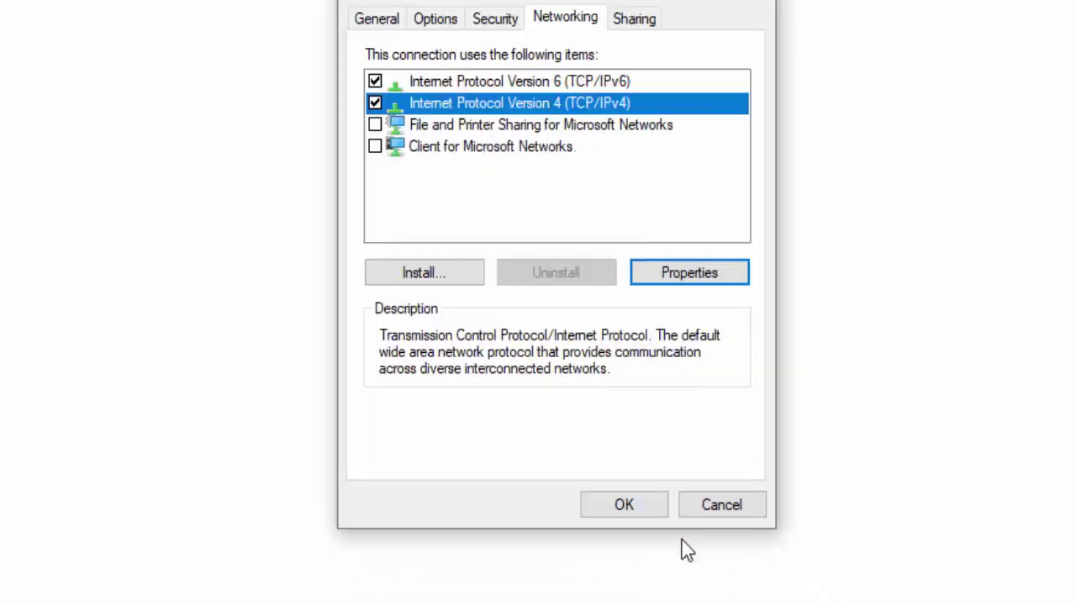
left_click(626, 508)
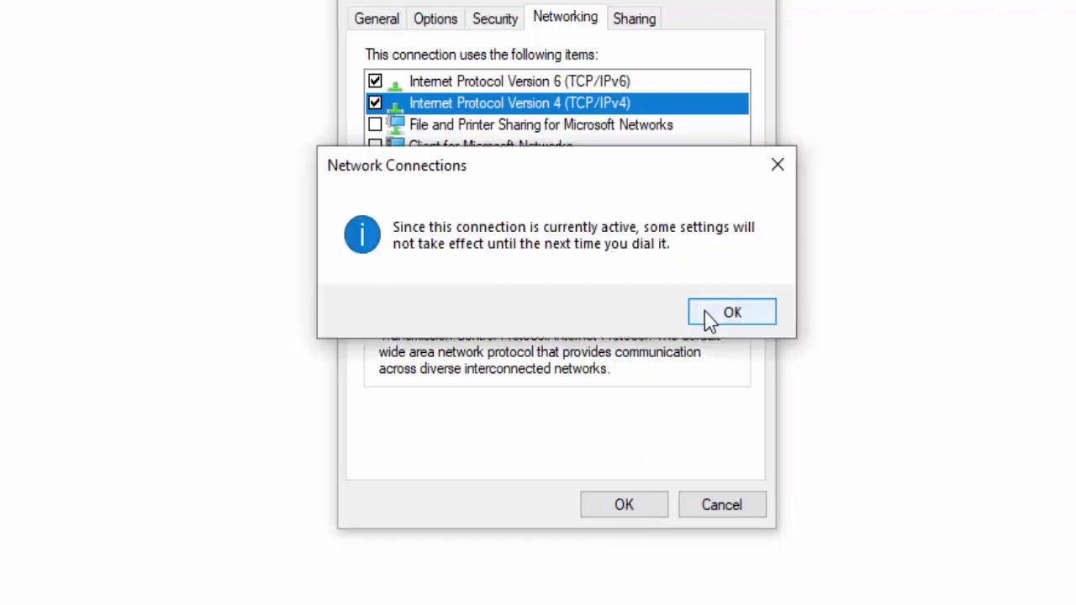
left_click(708, 313)
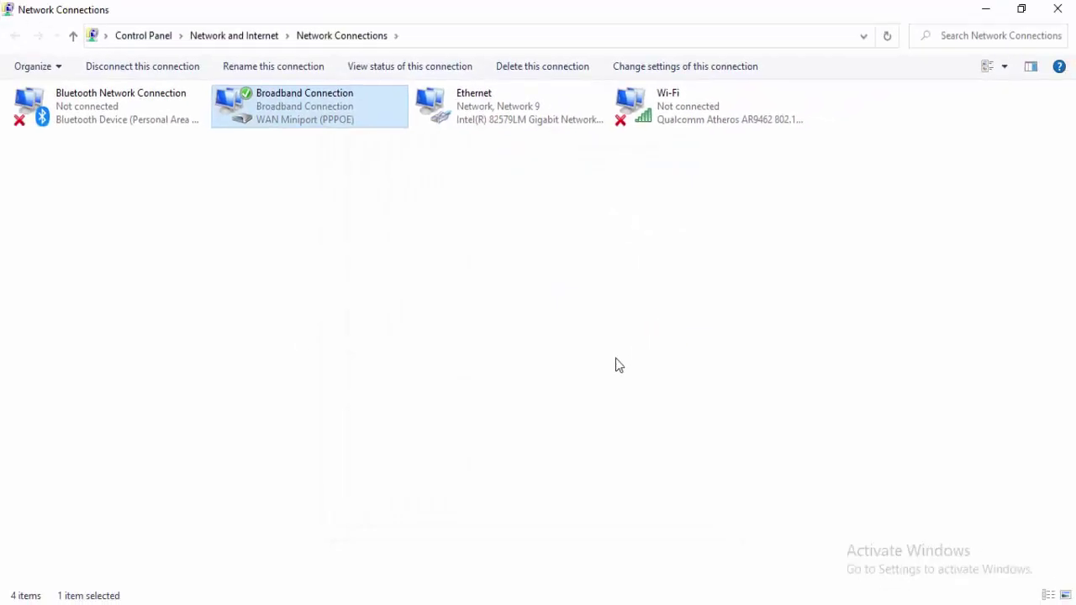